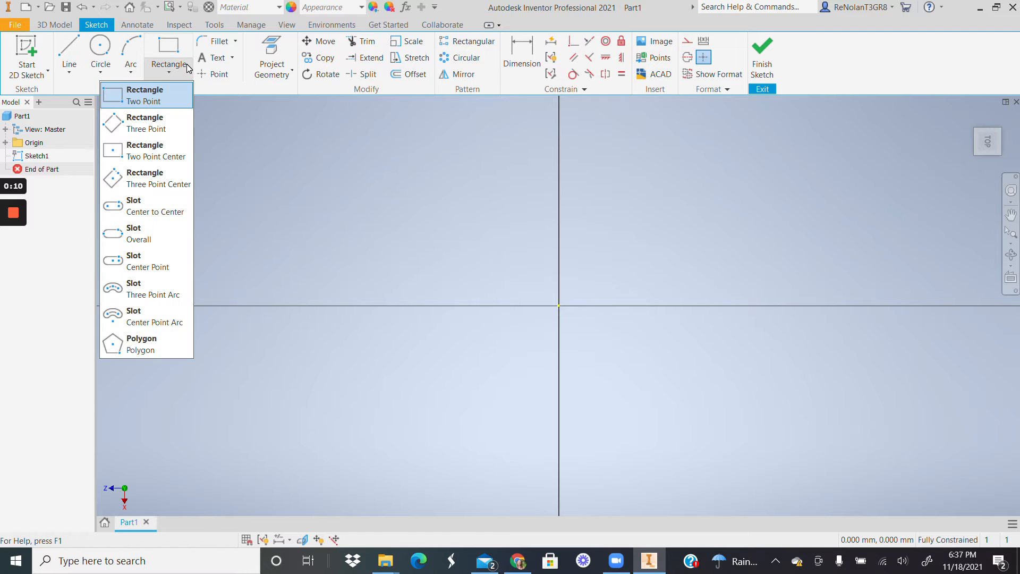
Sketch a six-sided polygon centred on the origin, about 10.6 mm across flats.
click(157, 345)
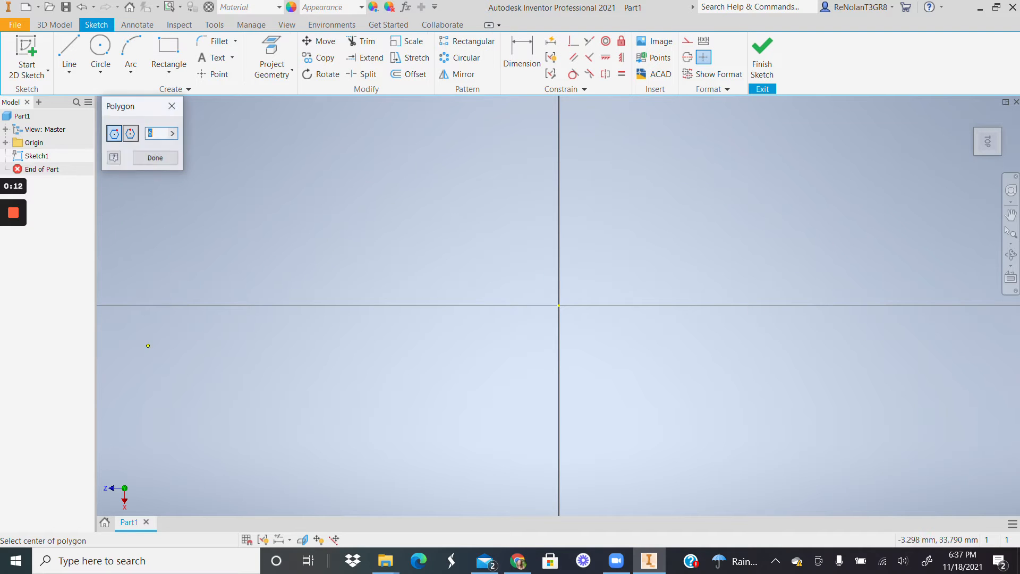
click(556, 306)
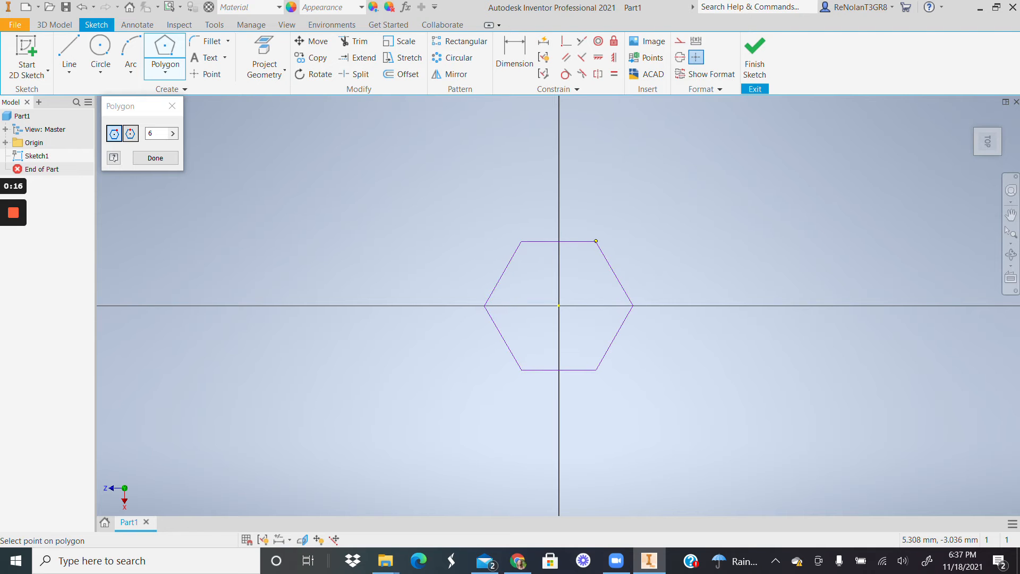
click(596, 241)
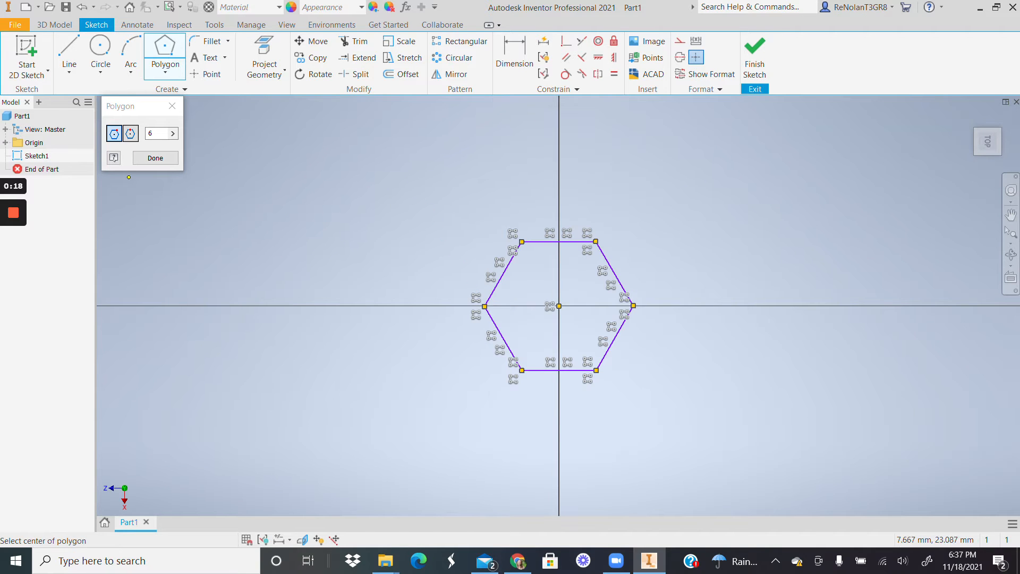
click(142, 160)
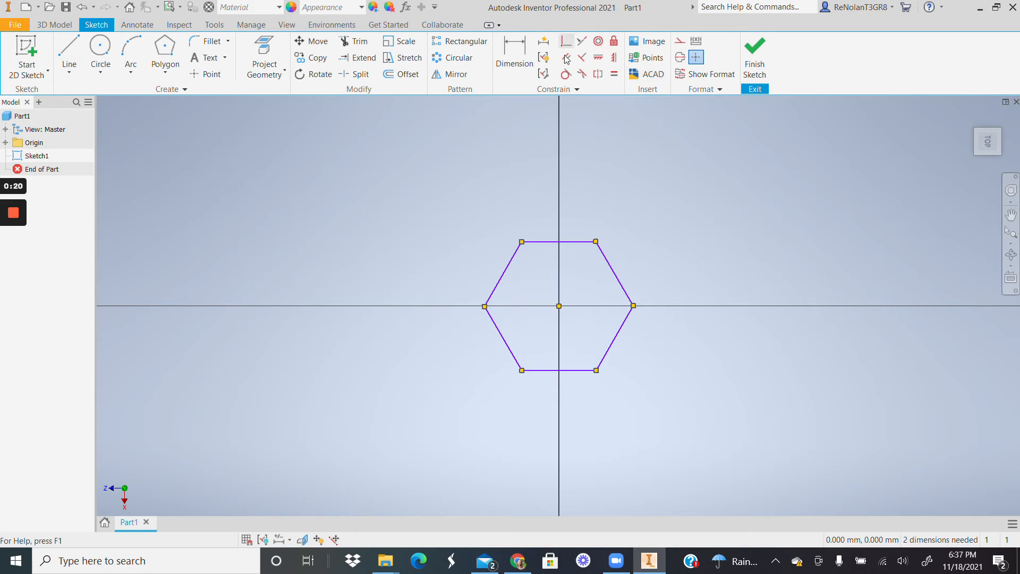
Dimension the distance between two opposite parallel sides of the hexagon as 12 mm.
click(514, 56)
click(559, 241)
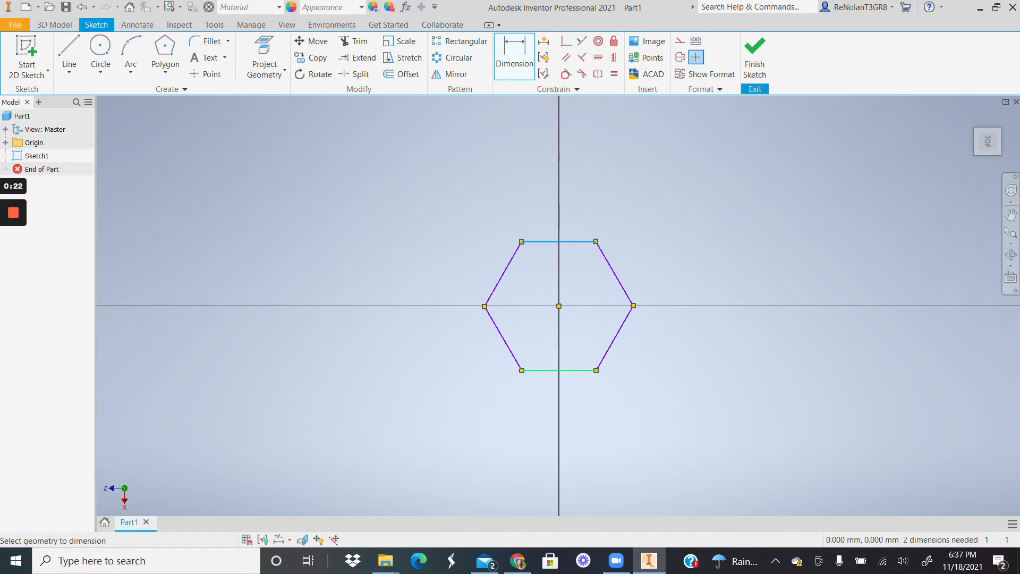
click(573, 371)
click(762, 298)
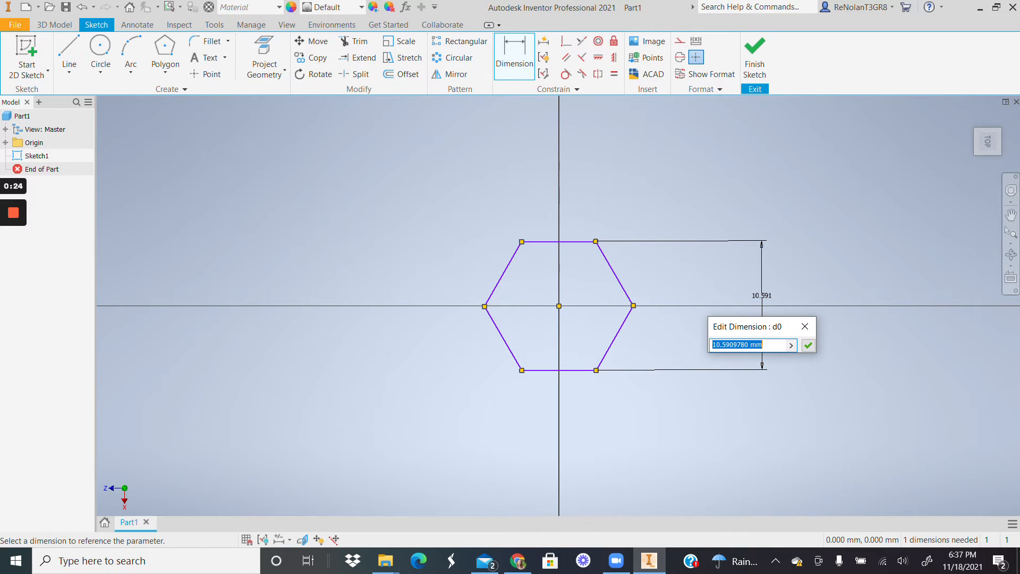
text(12)
key(Return)
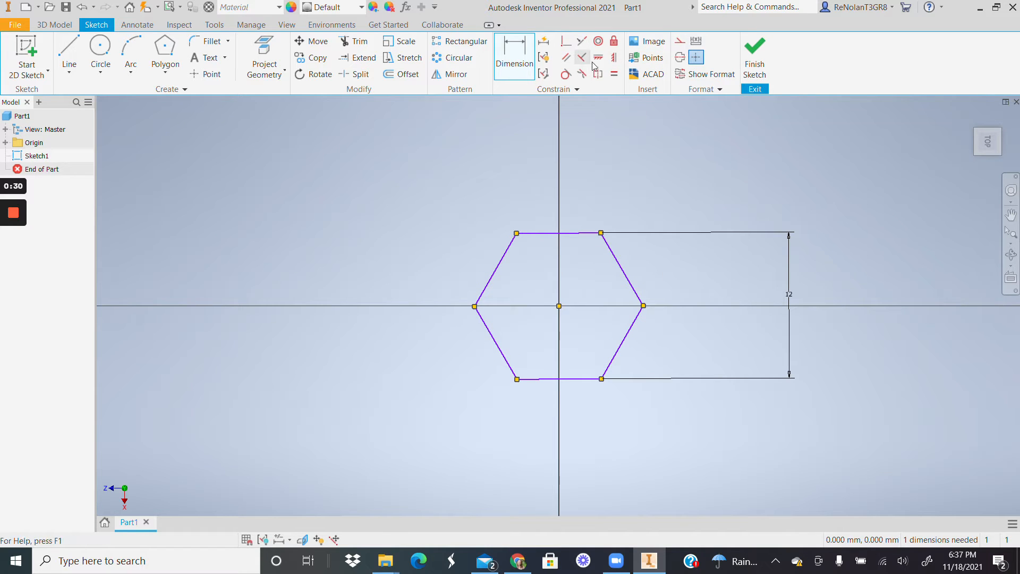
Apply a horizontal constraint to one side of the hexagon and finish the sketch.
click(566, 57)
click(599, 58)
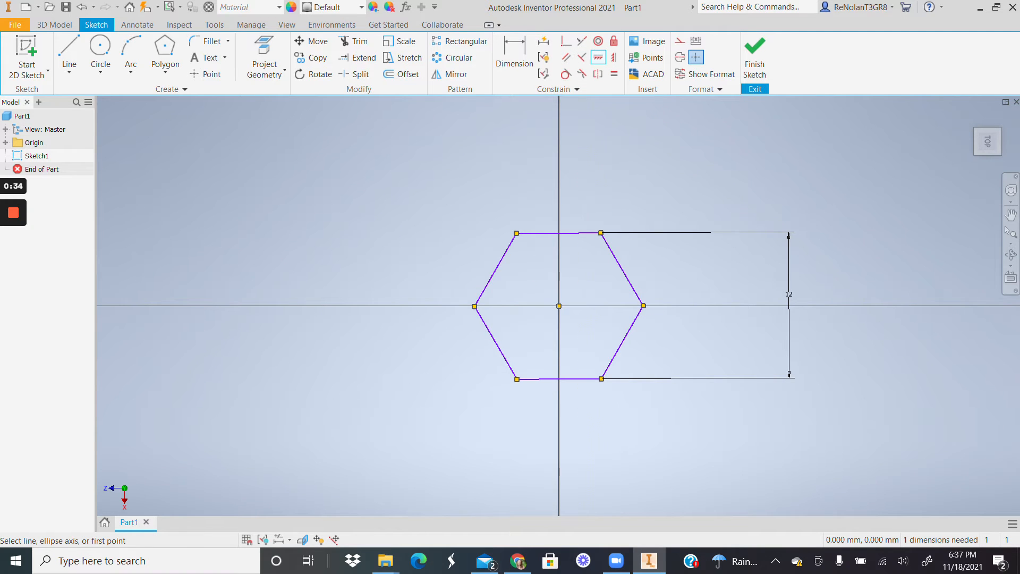
click(537, 233)
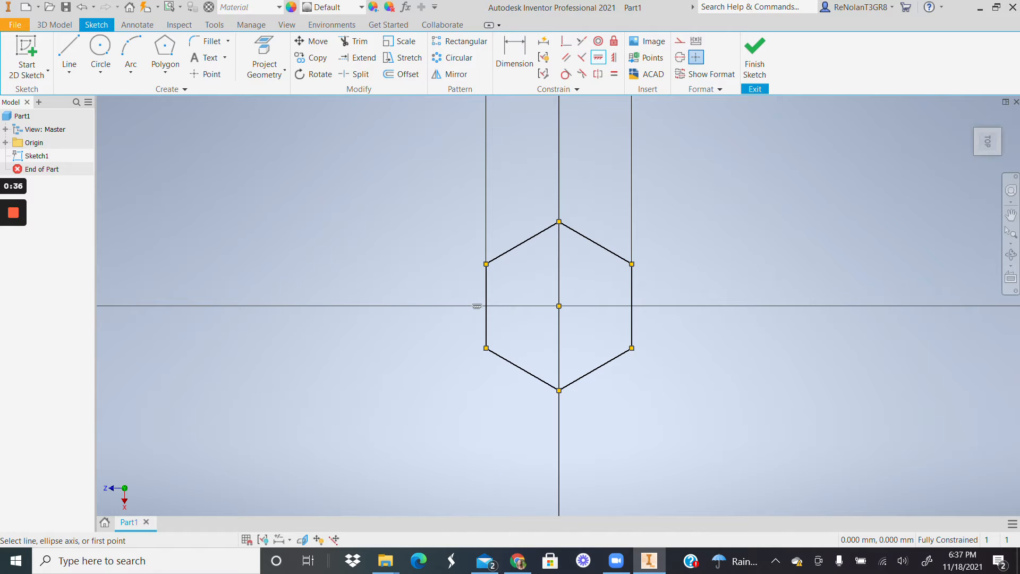
scroll(615, 306, down, 5)
scroll(615, 306, up, 5)
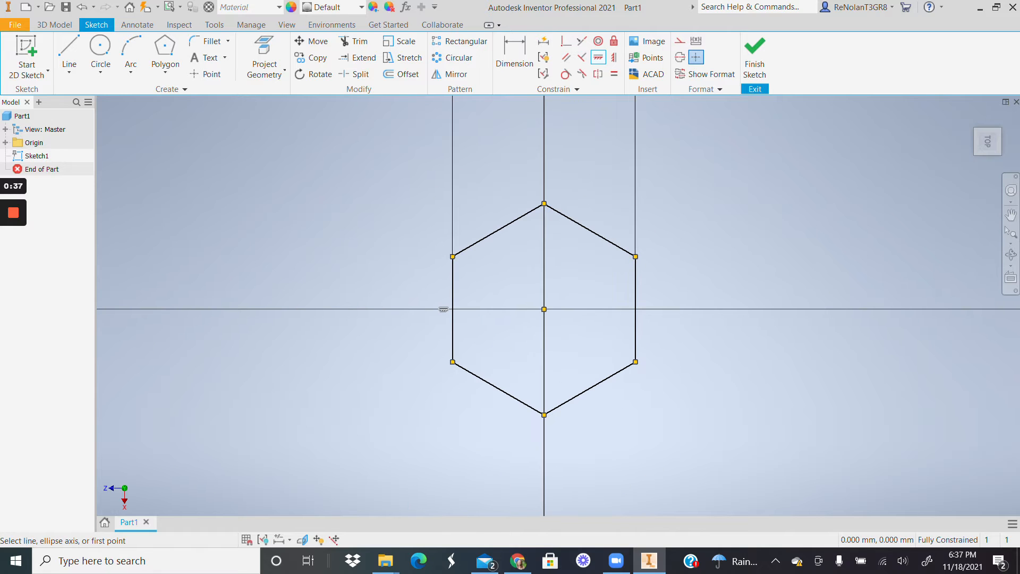
click(755, 59)
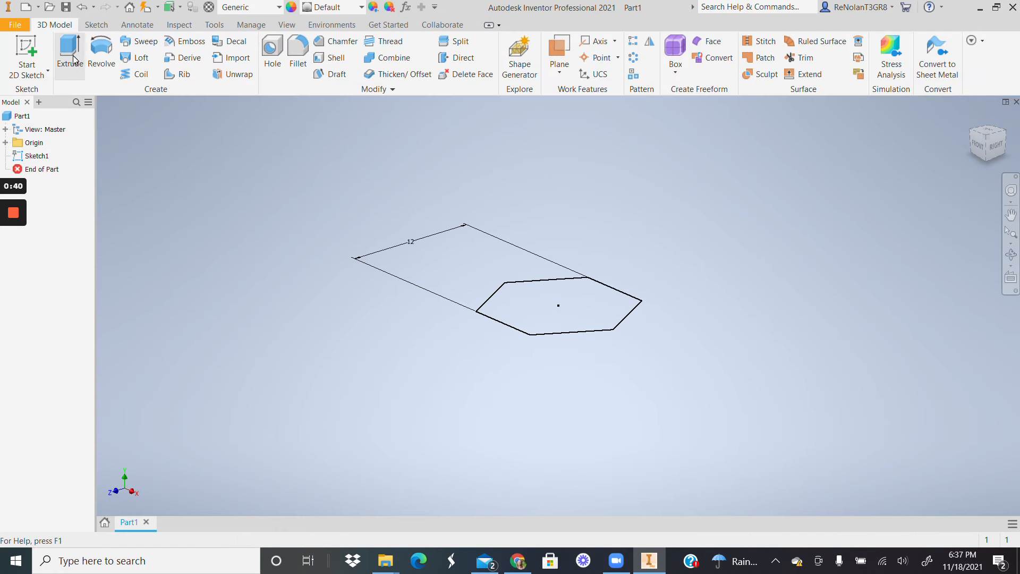
Extrude the hexagon profile 5 mm into a solid.
click(71, 57)
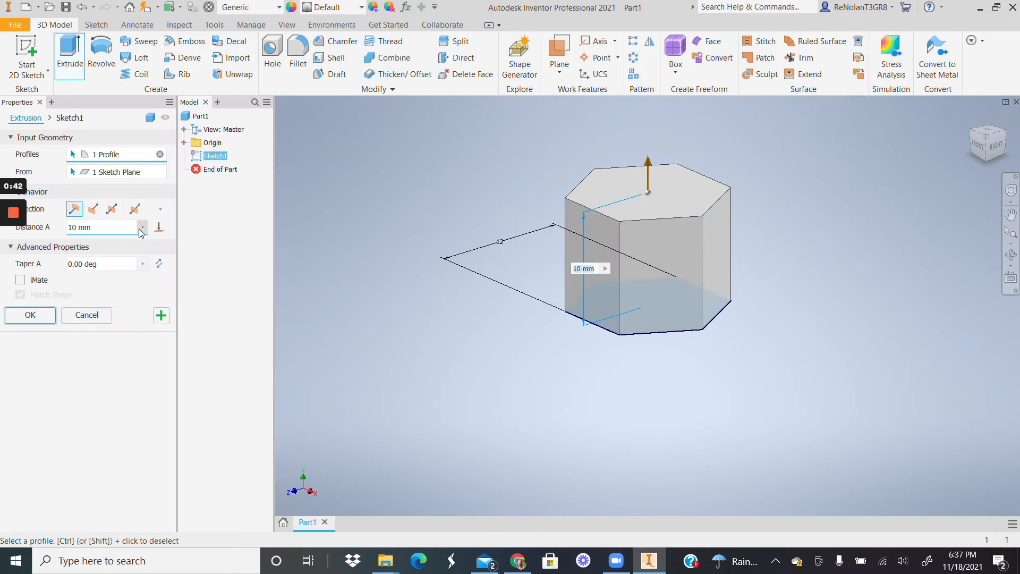
click(89, 227)
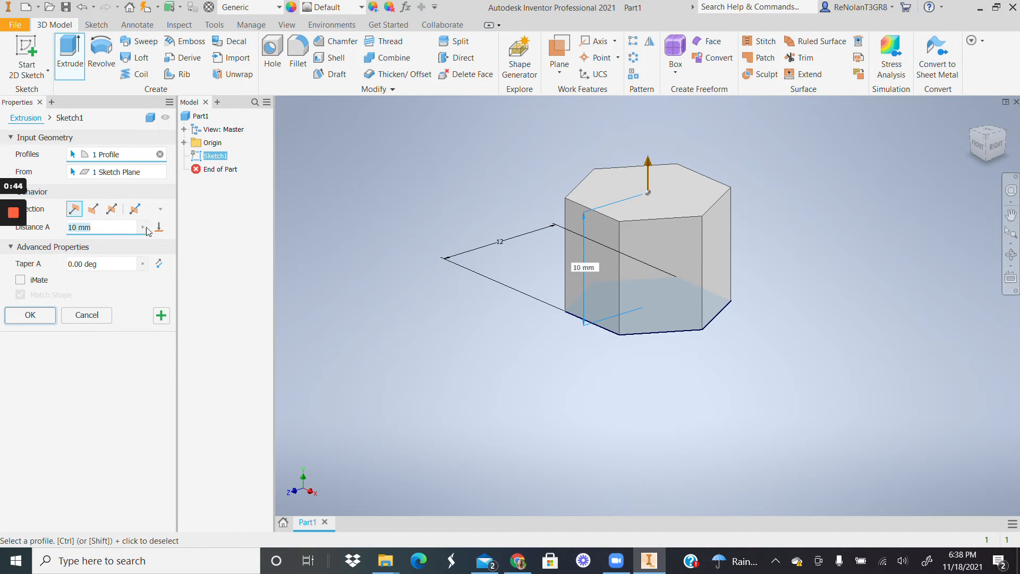
text(5)
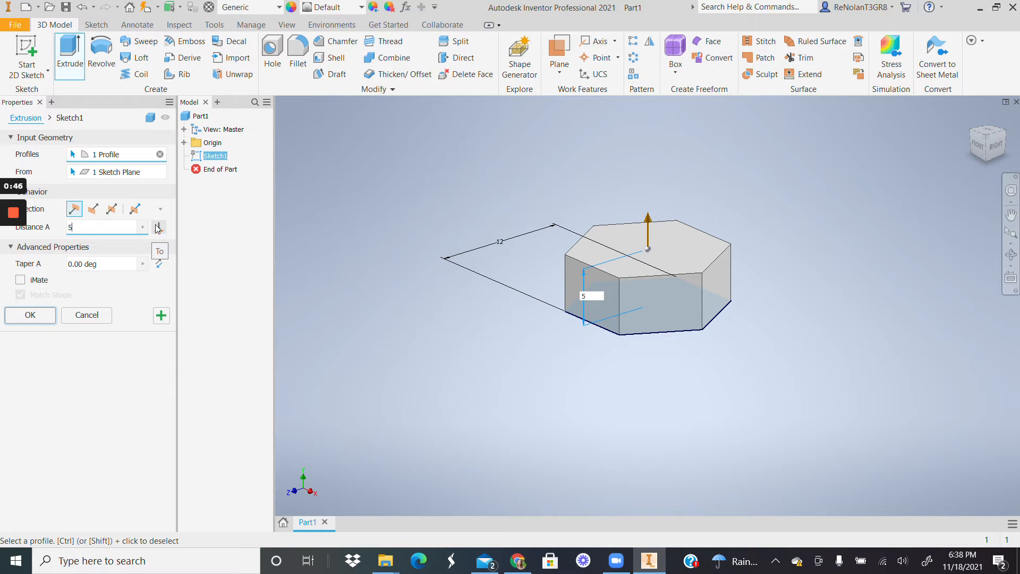
click(30, 315)
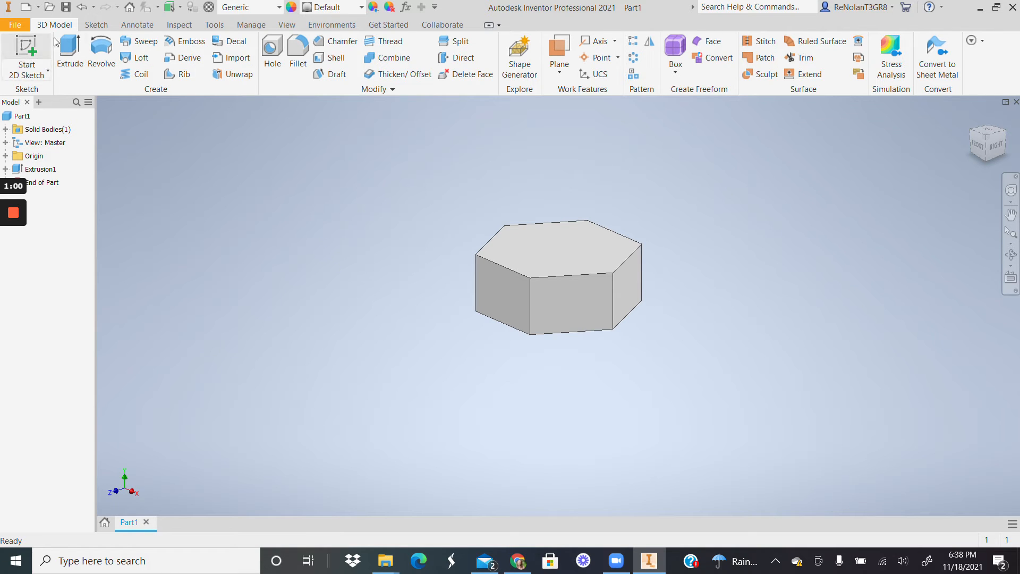
Start a sketch on the hexagonal solid's top face and draw a circle centred on the origin, reaching roughly to the flats.
click(27, 55)
click(573, 231)
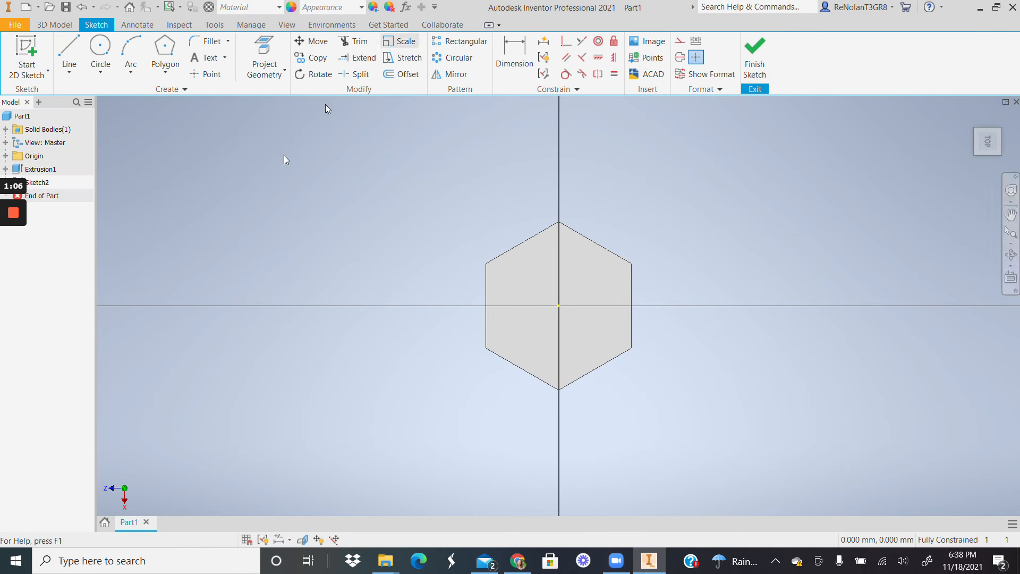
click(101, 54)
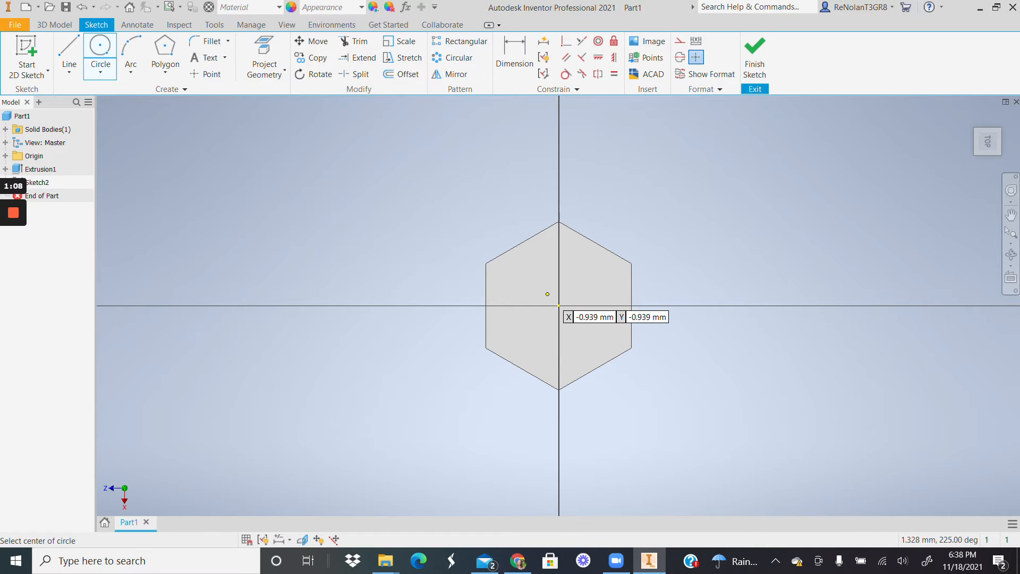
click(559, 305)
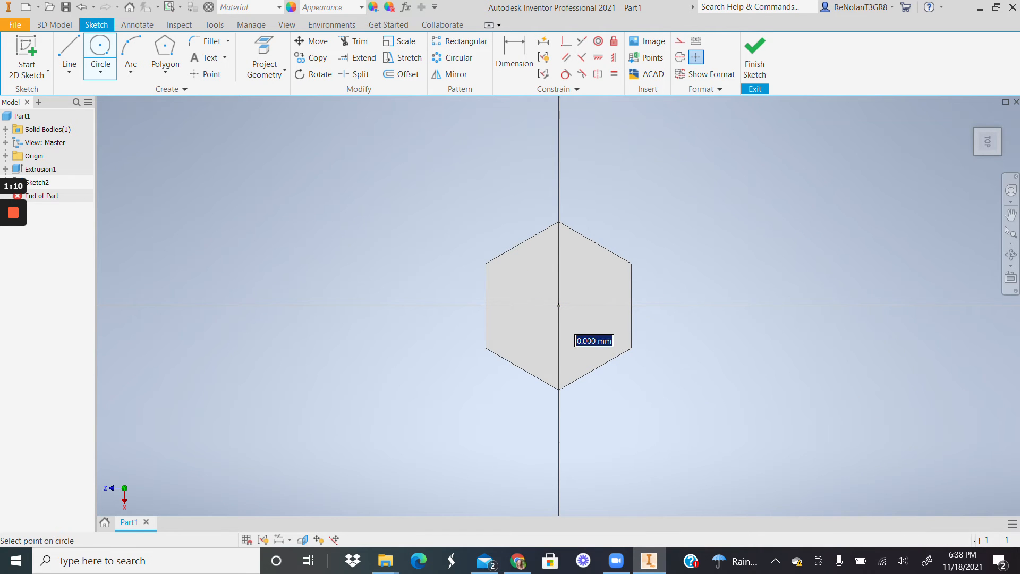
click(612, 384)
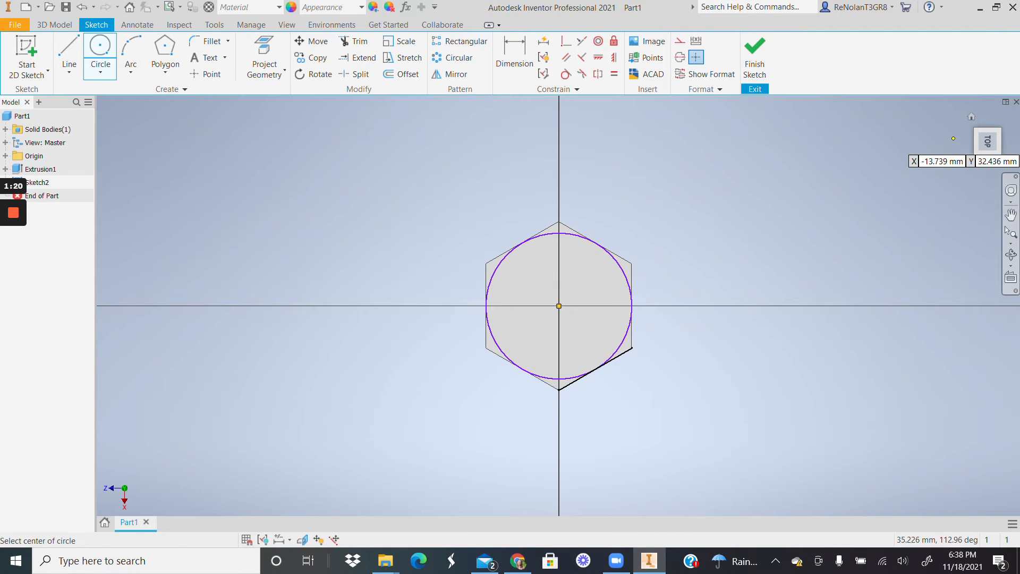
key(Escape)
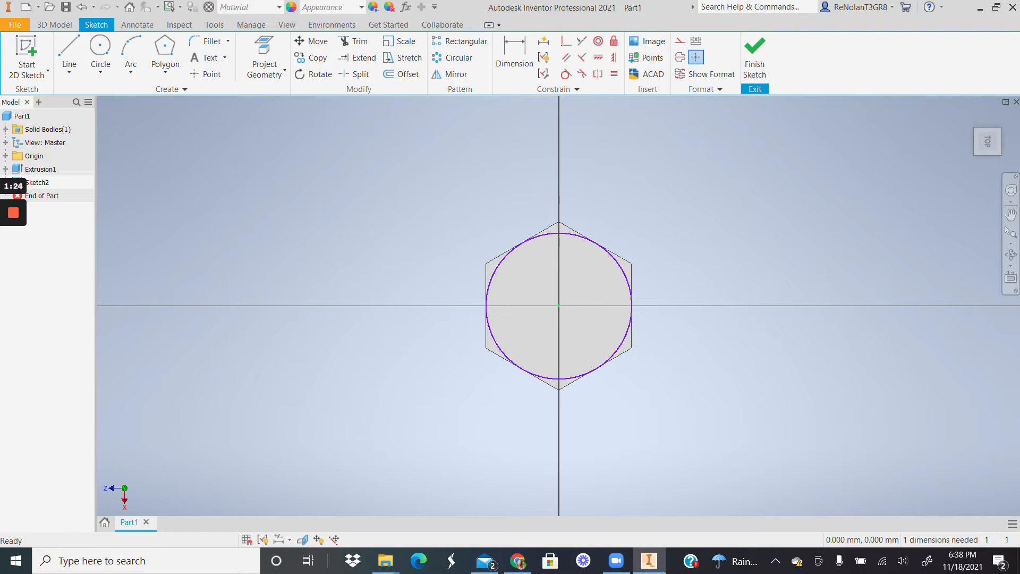
Make the circle tangent to one edge of the hexagonal face and finish the sketch.
click(566, 74)
click(585, 237)
click(603, 253)
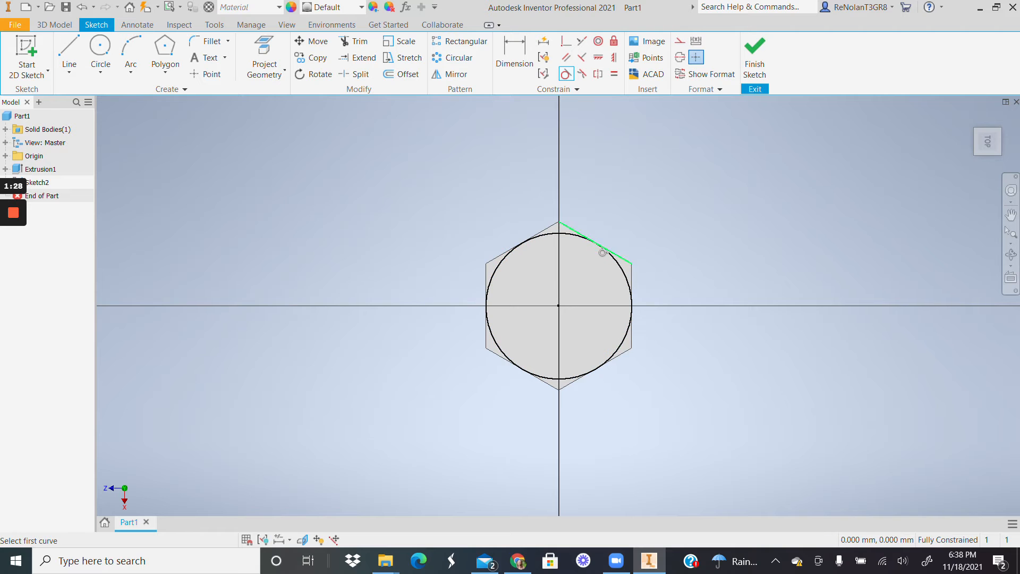
click(766, 52)
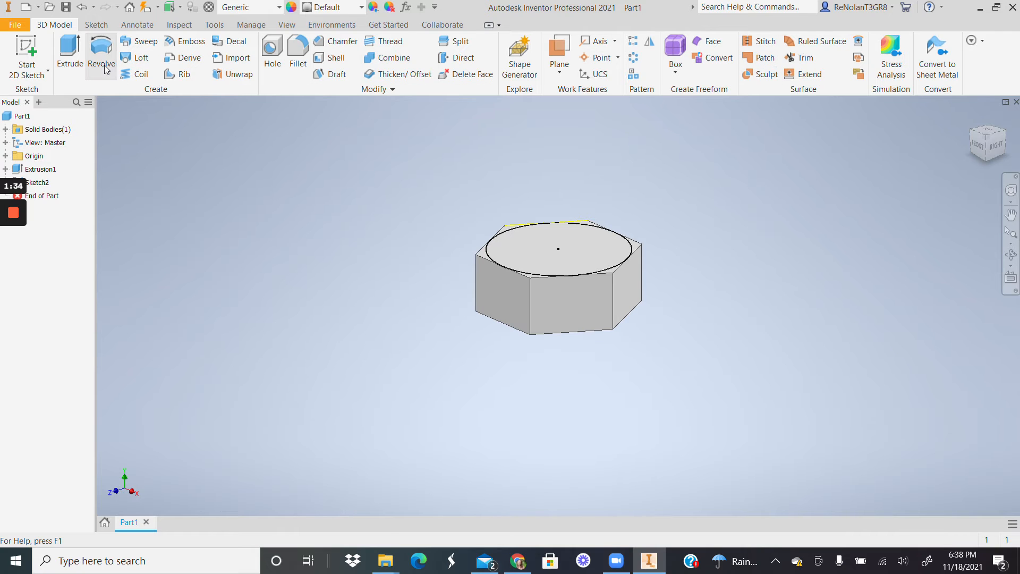
Extrude the circle 5 mm down into the hexagonal body as an Intersect with a 30-degree taper.
click(75, 51)
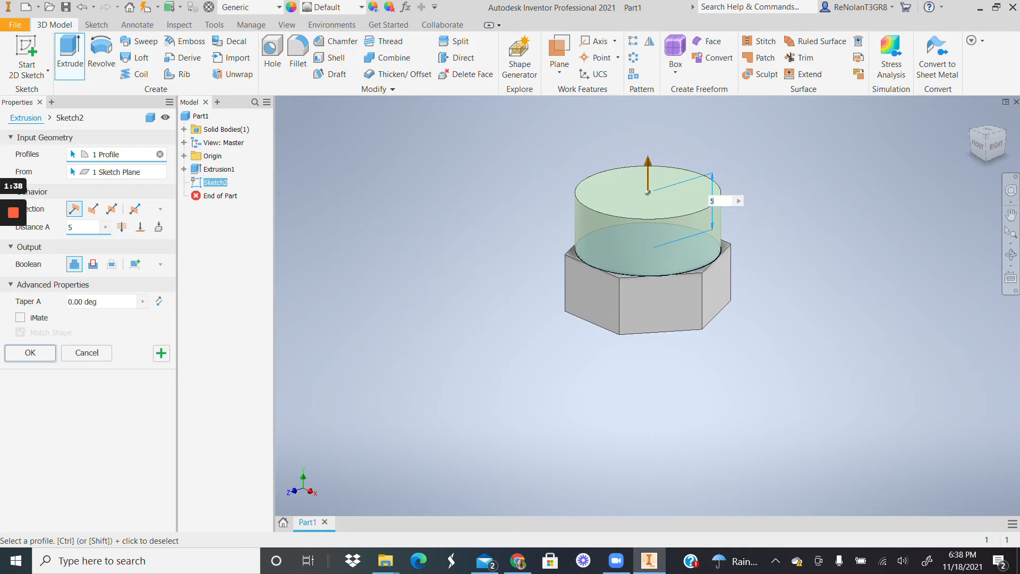
click(111, 266)
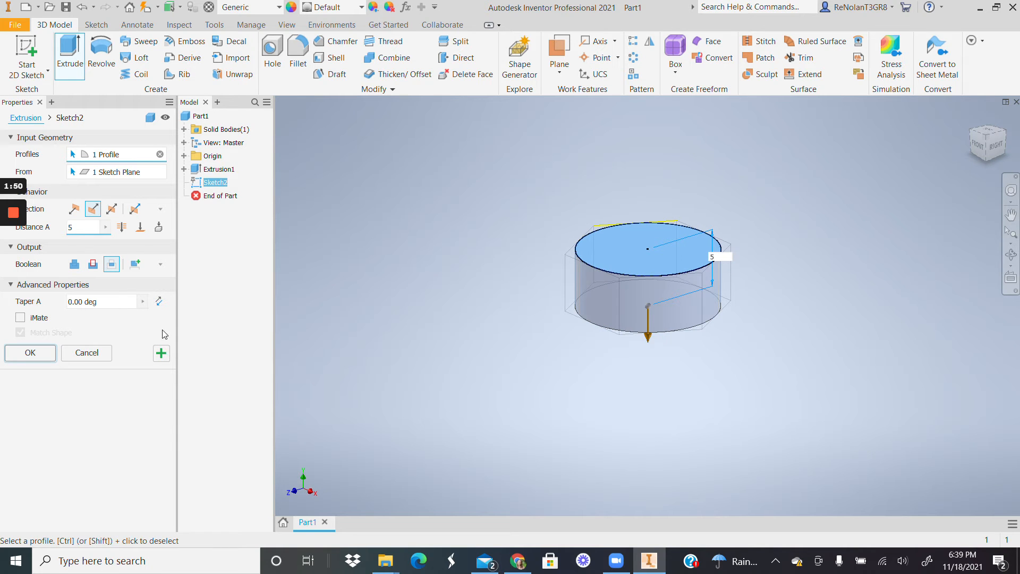
click(80, 301)
click(68, 302)
text(3)
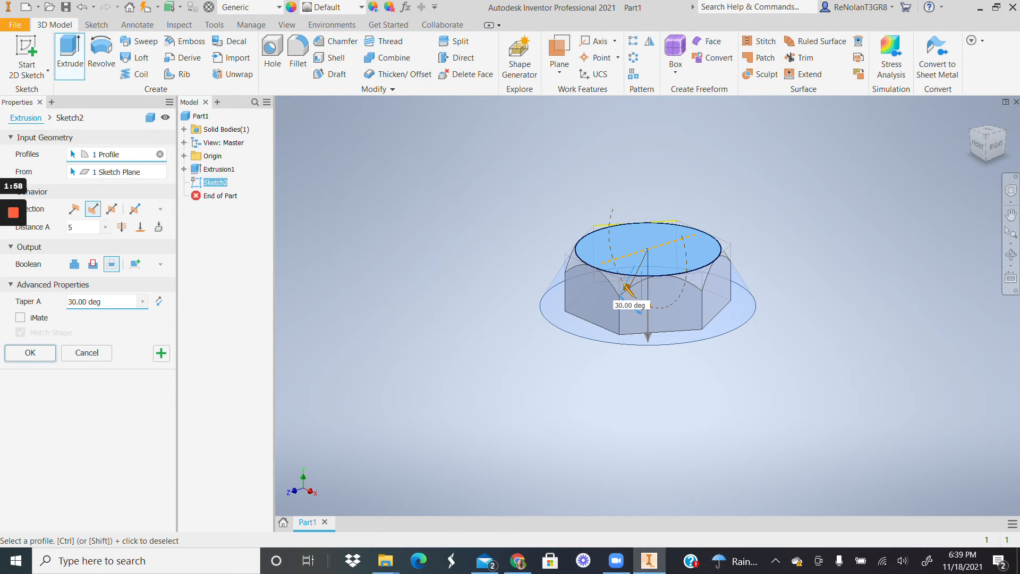
mouse_move(1004, 151)
mouse_down()
mouse_move(963, 140)
mouse_move(1002, 157)
mouse_up()
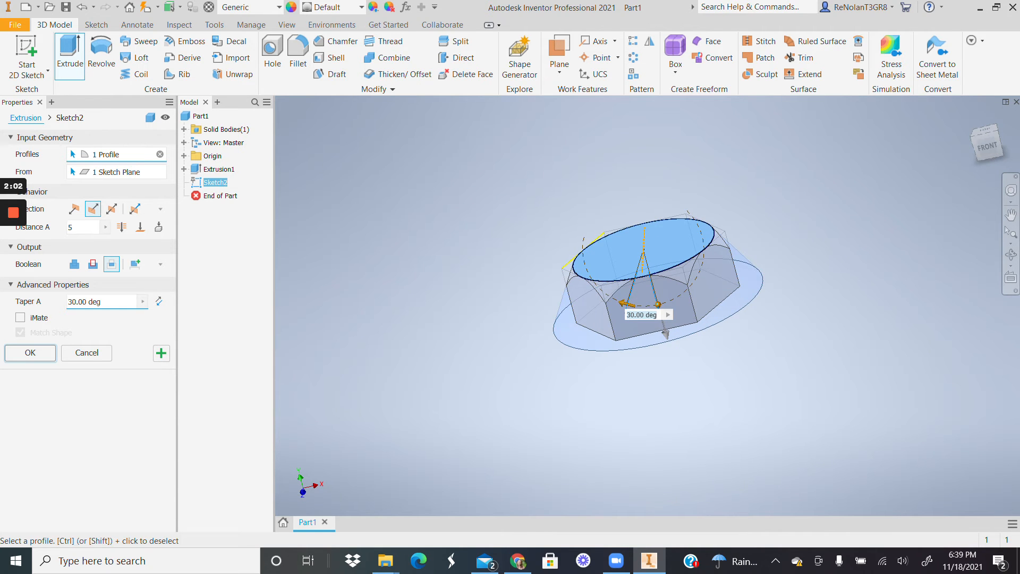
scroll(590, 285, up, 2)
scroll(590, 286, down, 5)
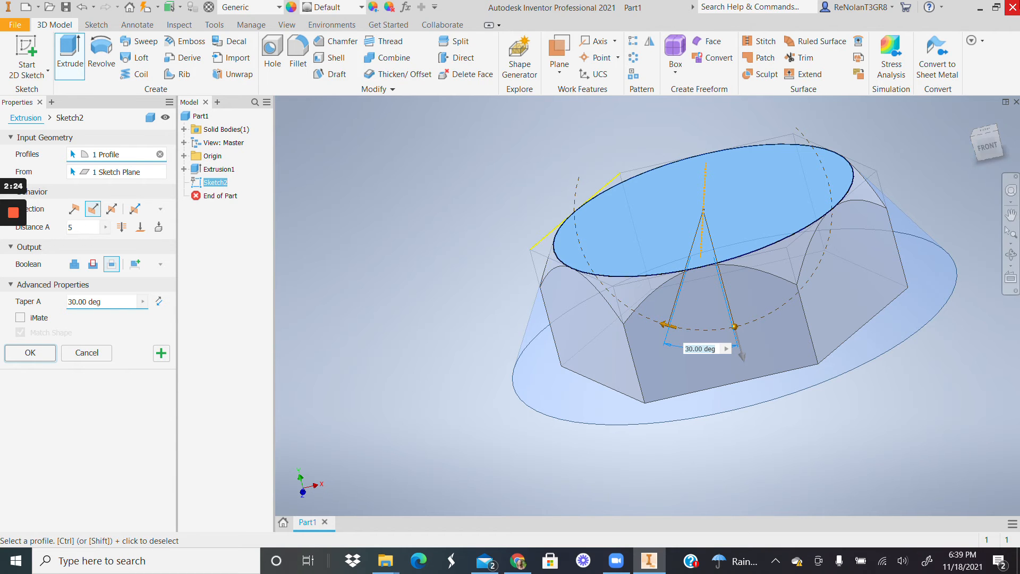
click(1001, 142)
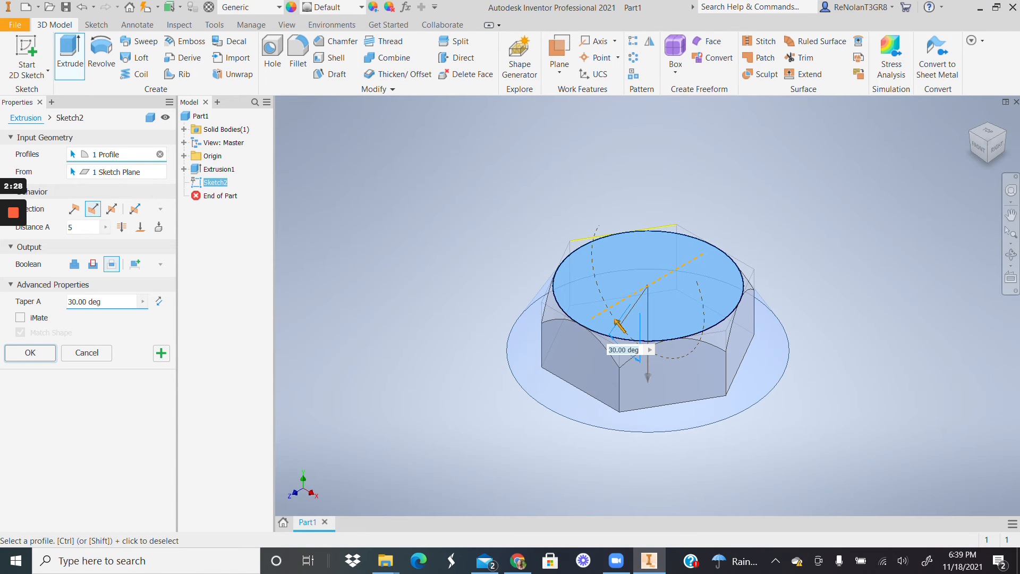
click(34, 353)
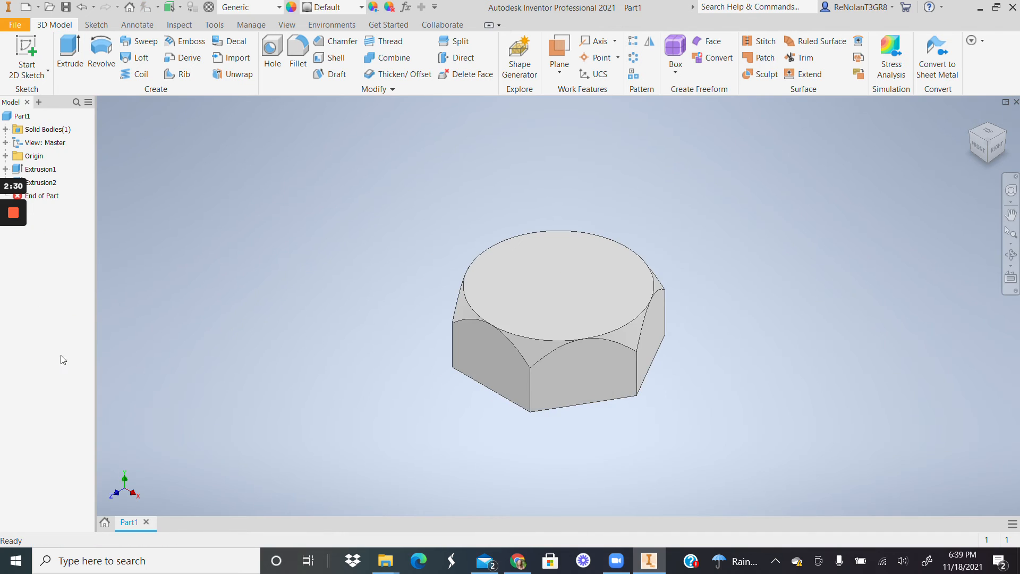
Sketch a 6 mm diameter circle centred on the origin on the underside of the hexagonal head and finish the sketch.
scroll(693, 371, down, 3)
scroll(745, 328, up, 6)
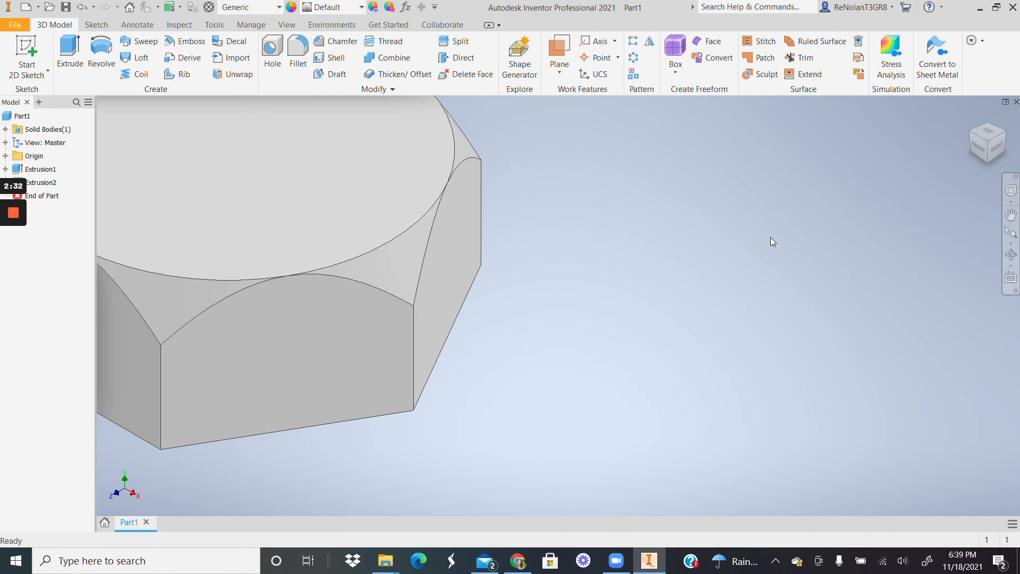
scroll(771, 237, down, 2)
shift+middle_drag(449, 225, 451, 230)
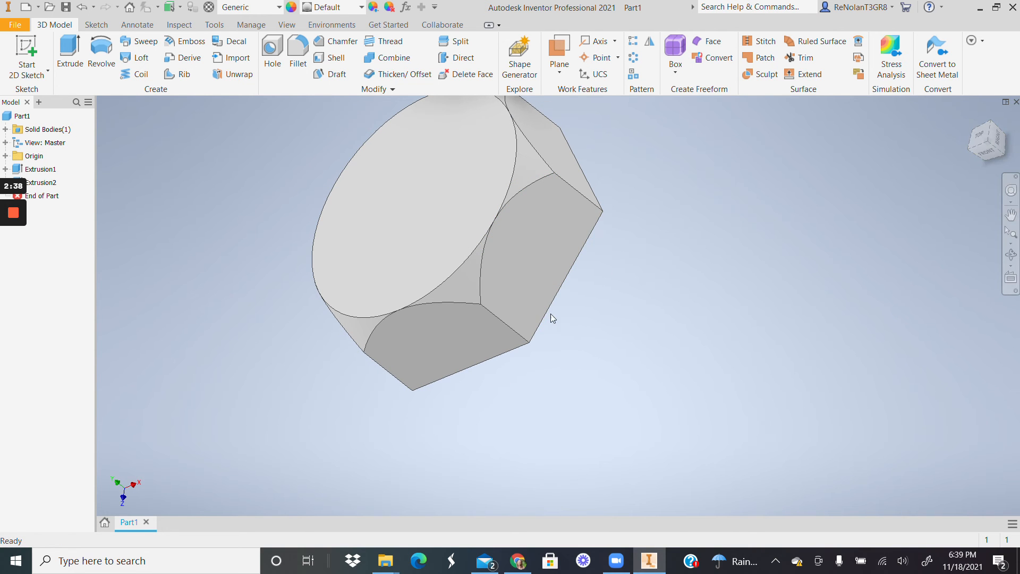
shift+middle_drag(449, 226, 450, 231)
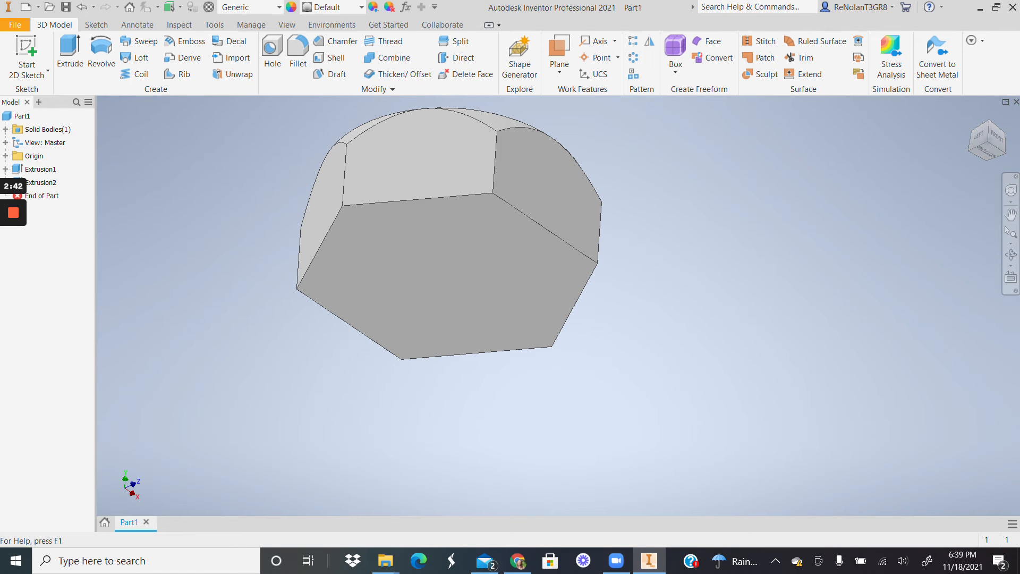
click(28, 50)
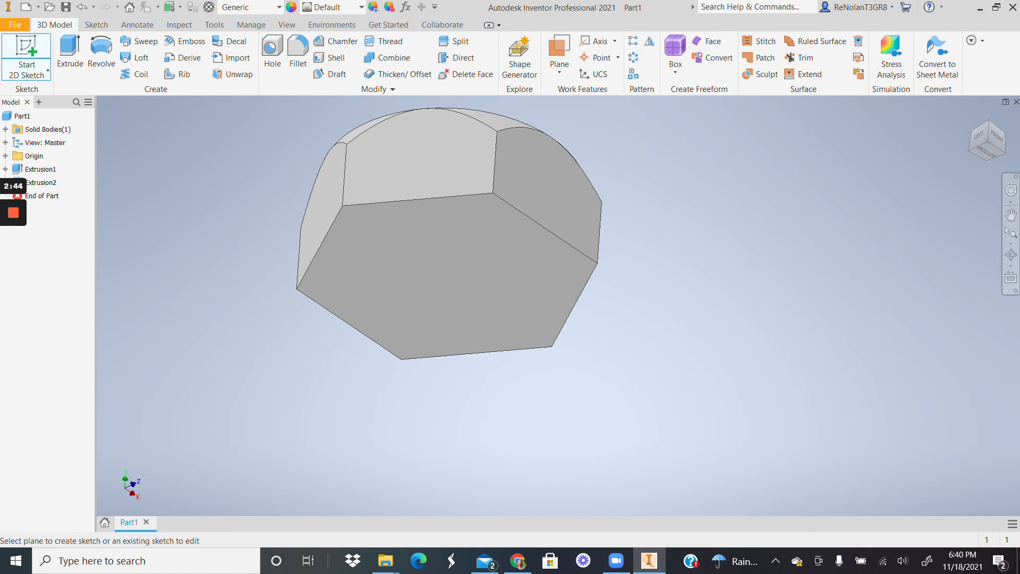
click(421, 283)
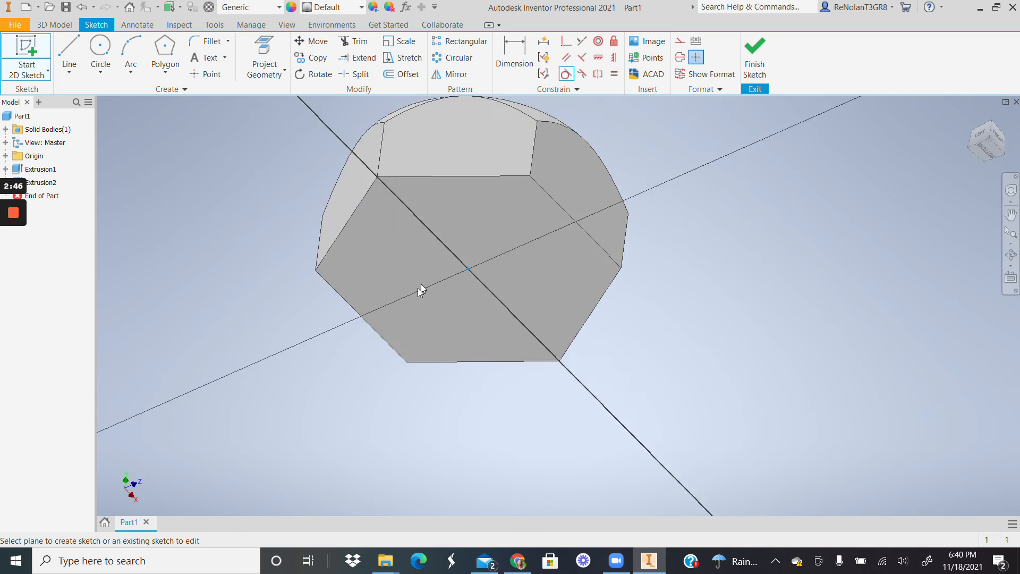
click(100, 48)
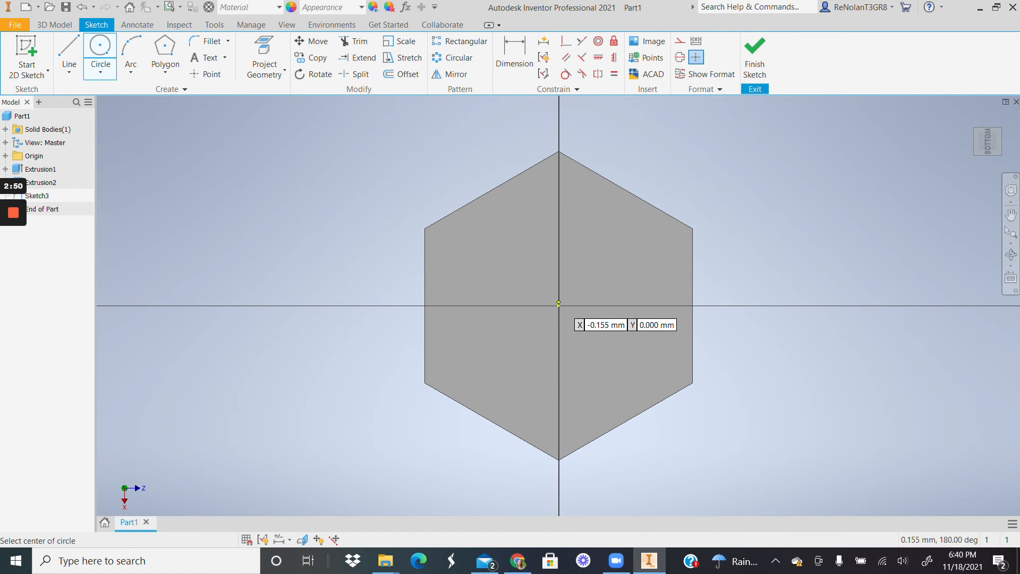
click(558, 306)
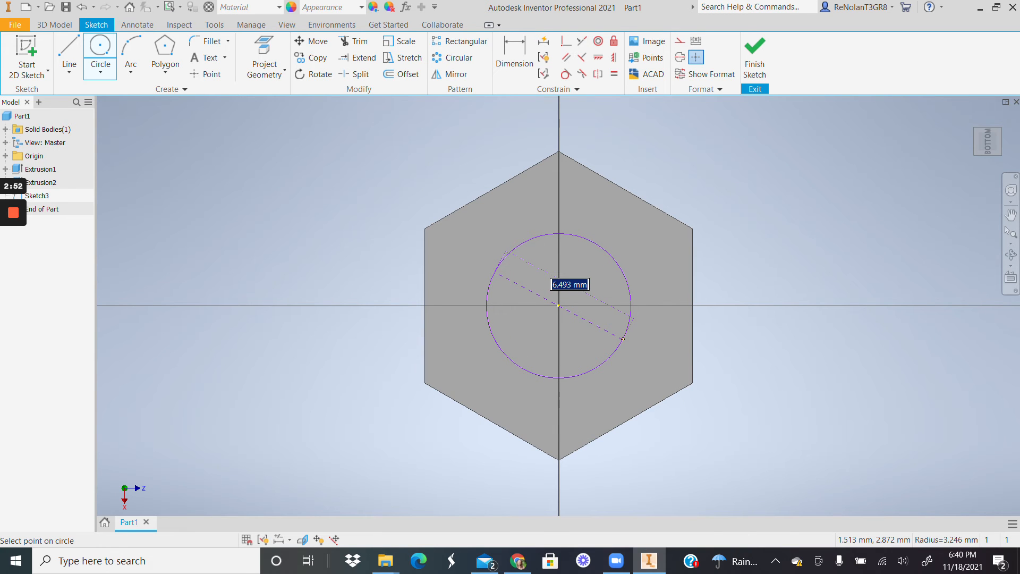
text(6)
key(Return)
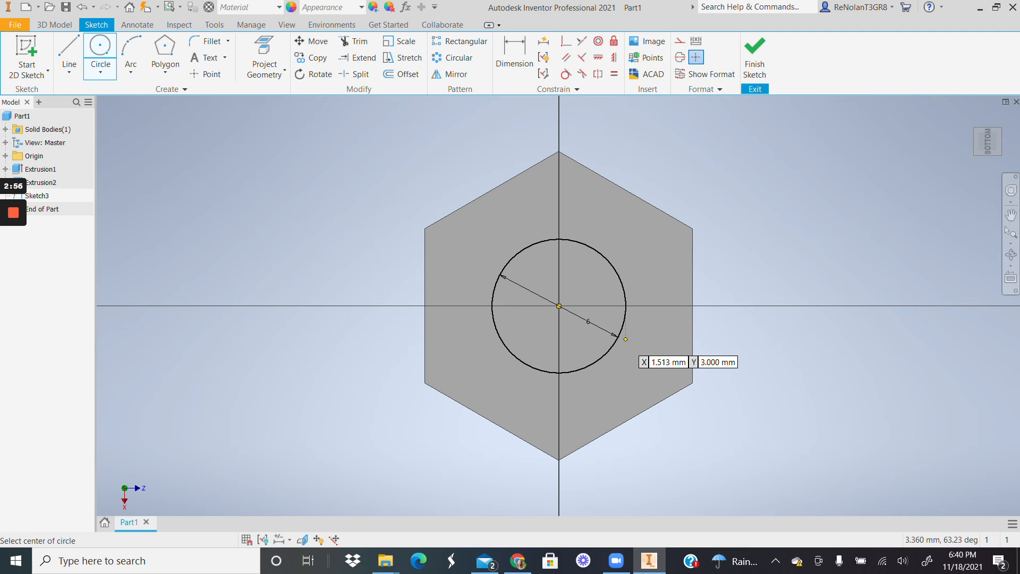
click(763, 59)
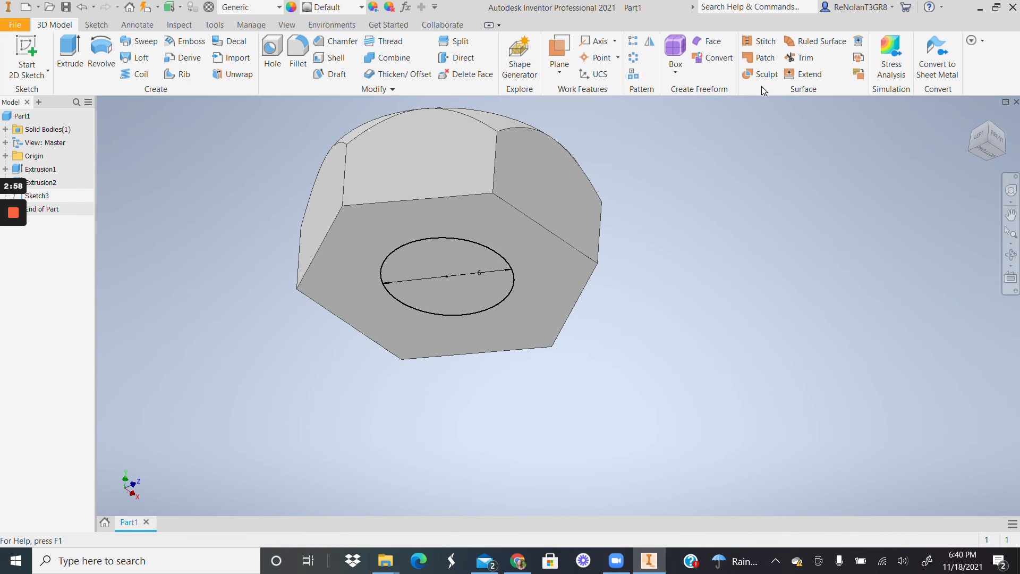
Extrude the 6 mm circle 20 mm away from the head's underside, joined to the head as the bolt shank.
click(67, 53)
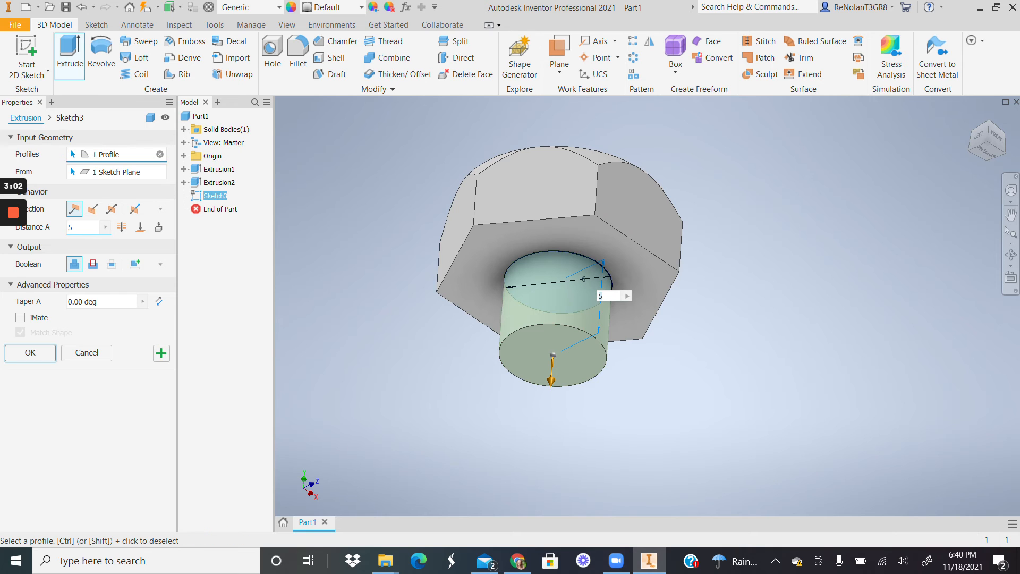
click(84, 228)
key(BackSpace)
text(20)
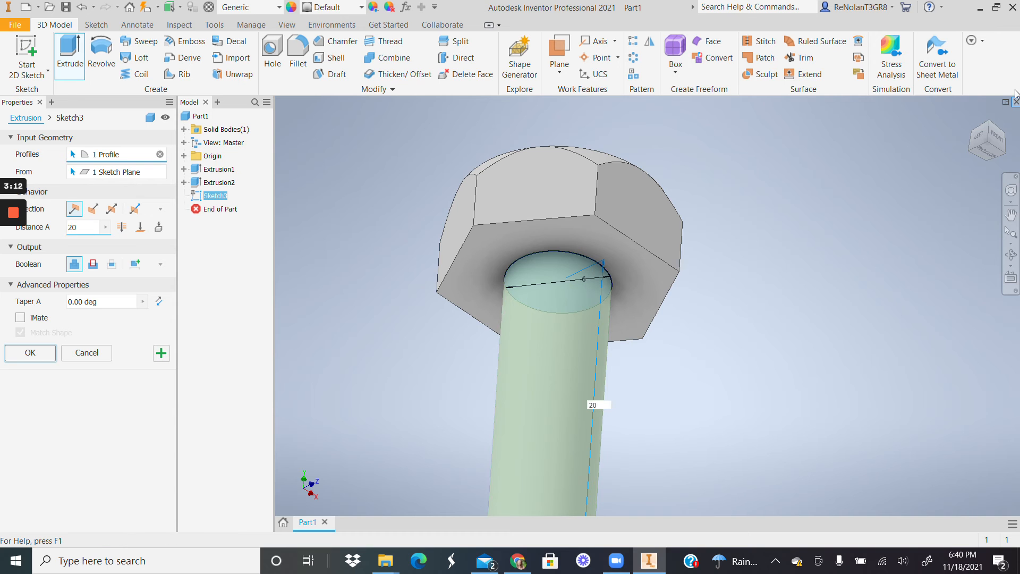
click(993, 139)
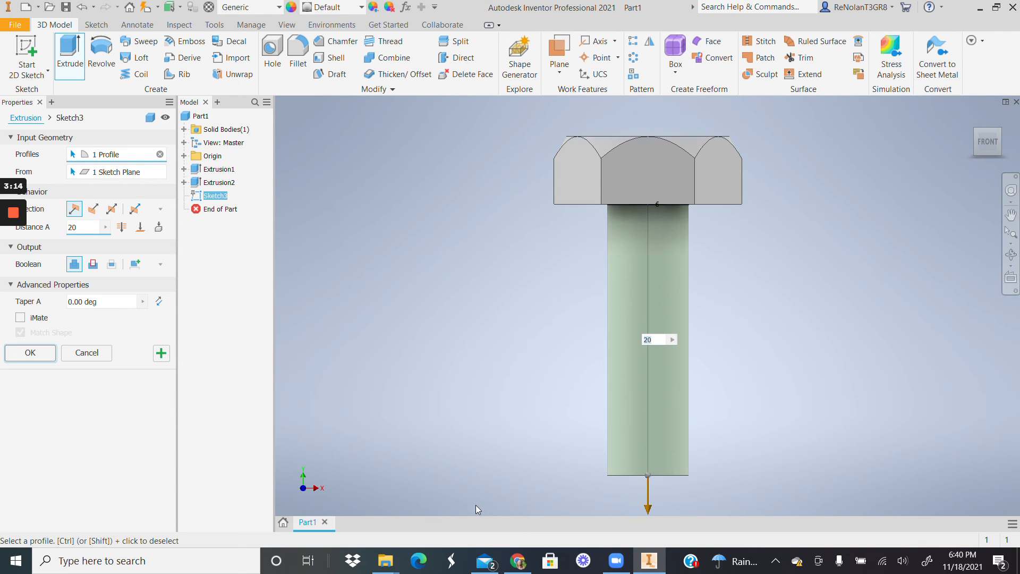
click(47, 353)
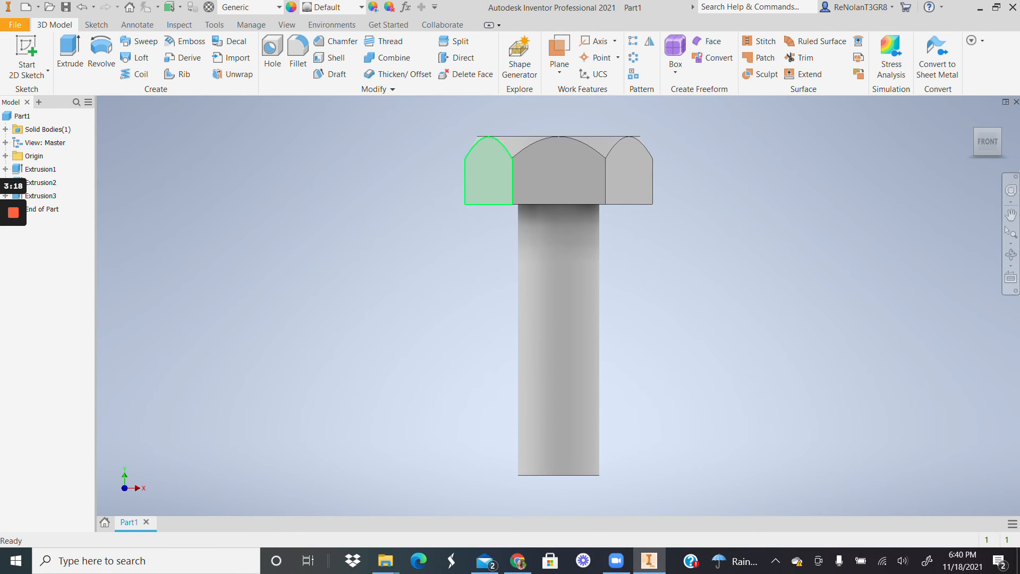
Start a Thread feature on the cylindrical face of the shank.
click(394, 42)
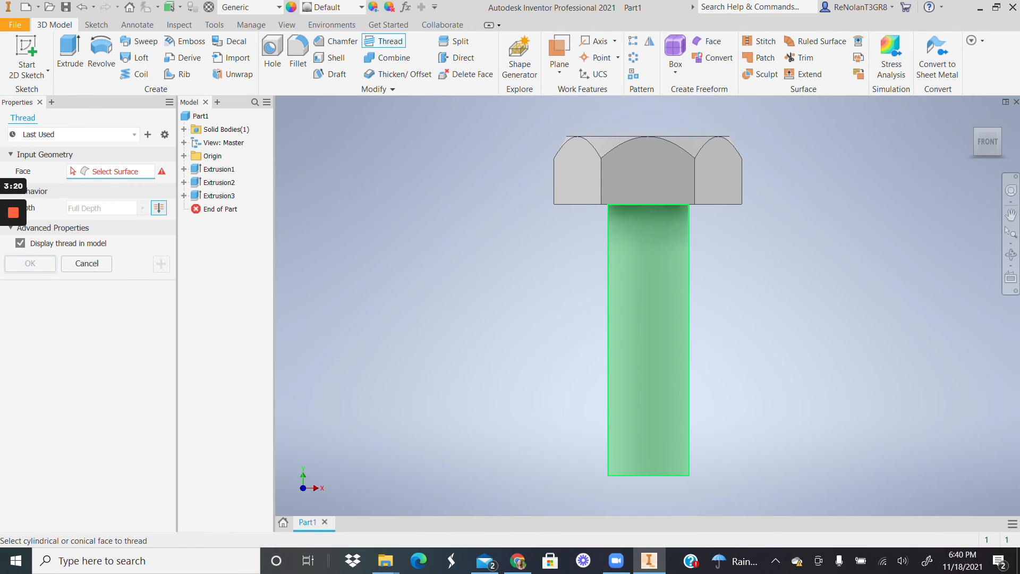
click(649, 318)
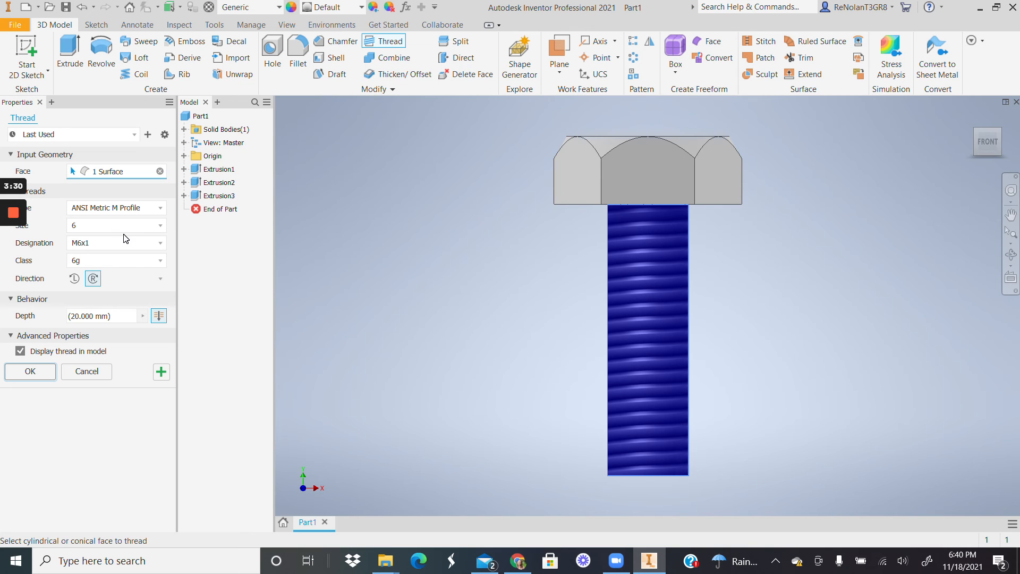
Try the M6x0.75, M6x0.7 and M6x0.5 thread designations on the shank, returning to M6x1.
click(96, 244)
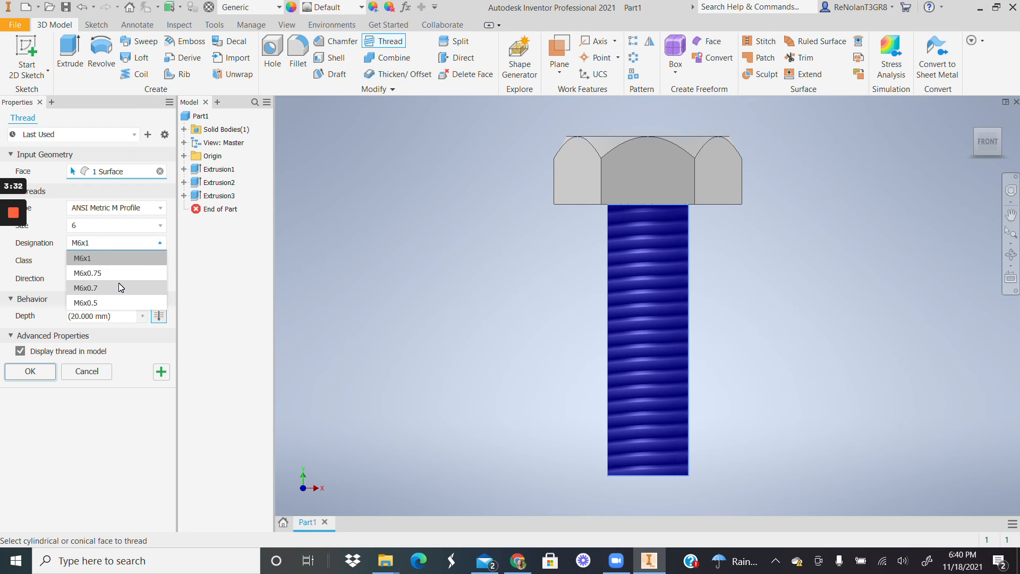
click(147, 231)
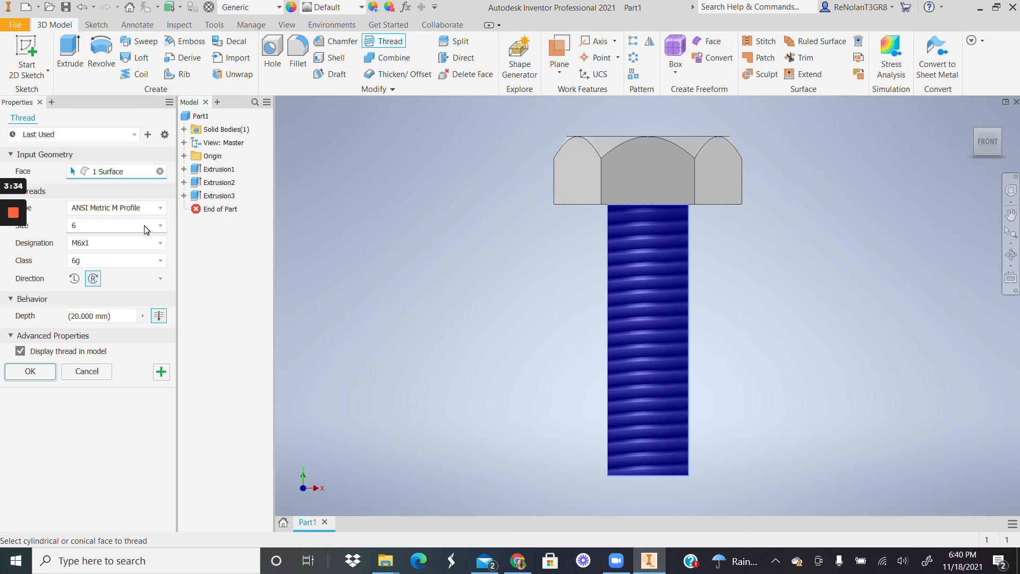
click(146, 227)
click(106, 246)
click(103, 248)
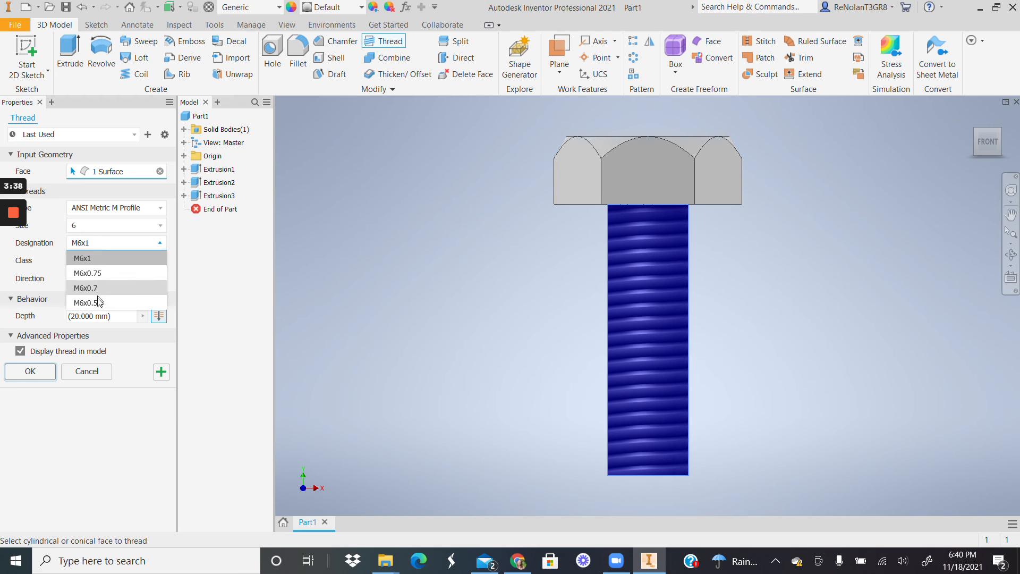
click(109, 271)
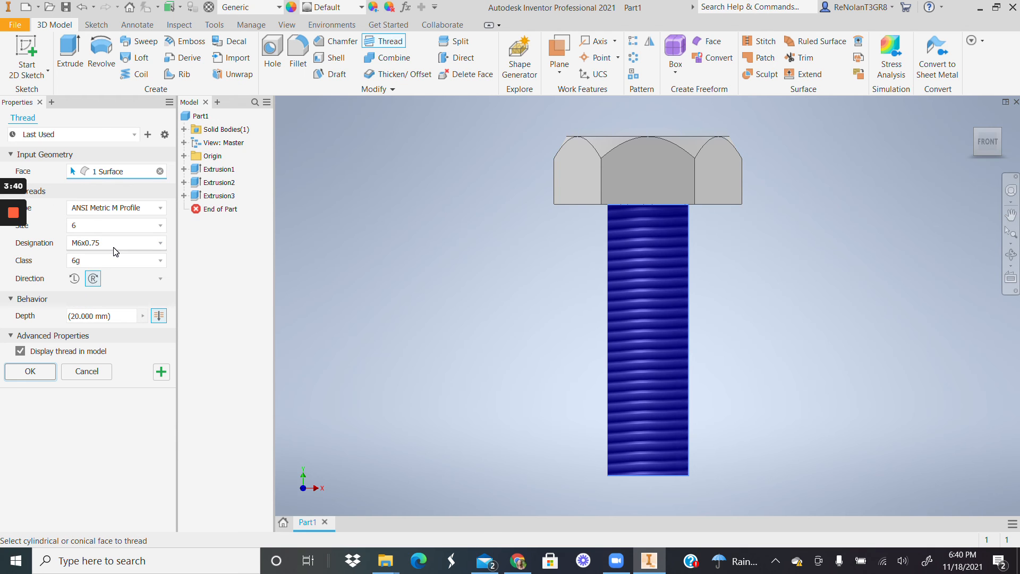
click(113, 244)
click(103, 288)
click(138, 248)
click(106, 303)
click(144, 243)
click(139, 286)
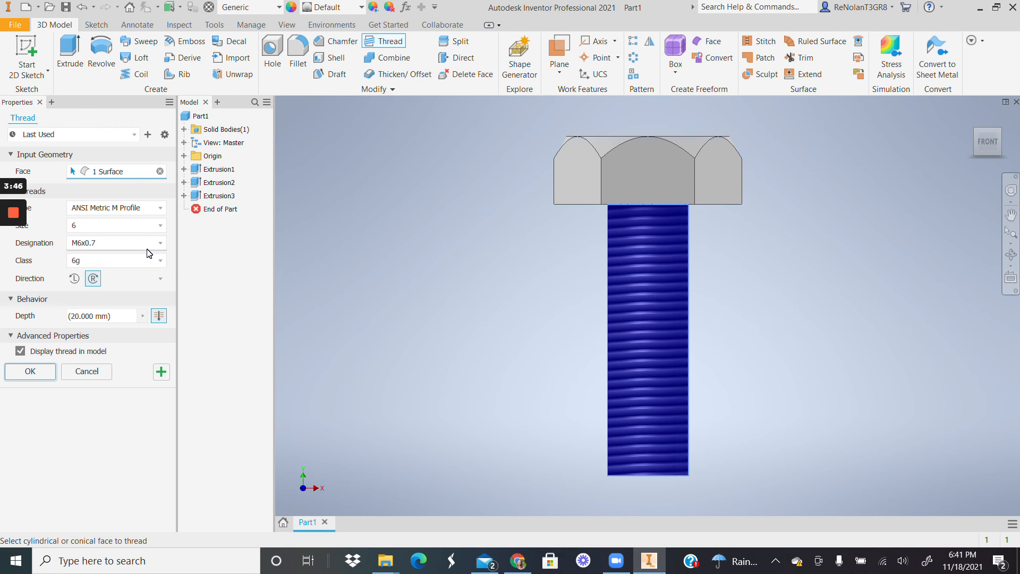
click(143, 245)
click(123, 274)
click(133, 243)
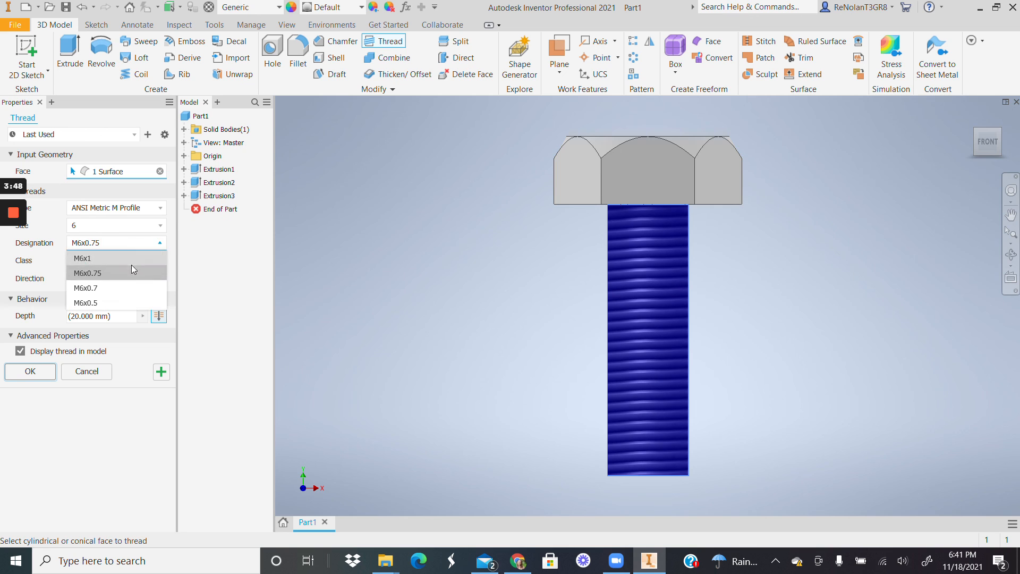
click(131, 261)
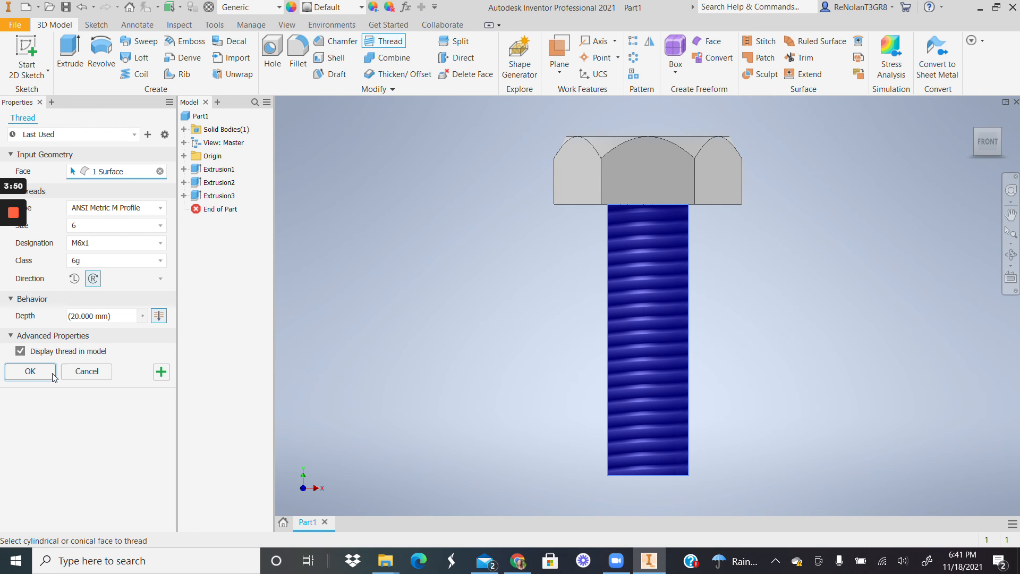
Create the shank's full-depth thread with designation M6x1, class 6g and right-hand direction.
click(90, 243)
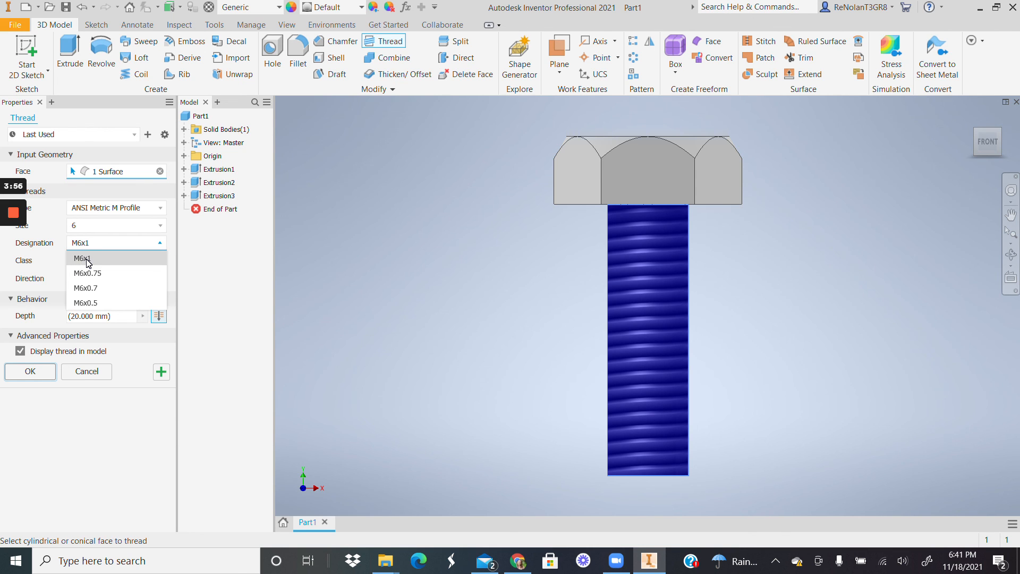
click(51, 255)
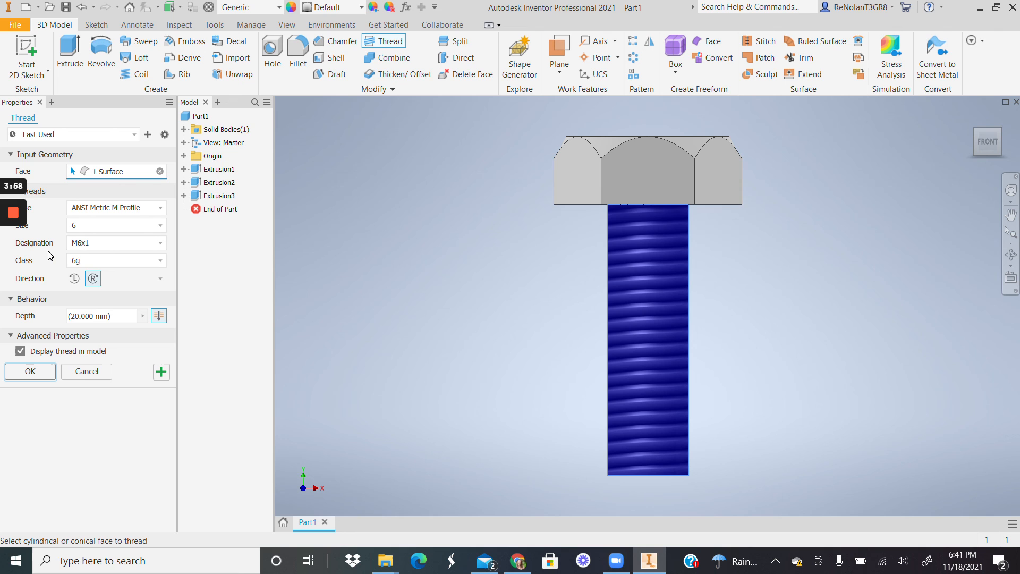
click(93, 278)
click(30, 372)
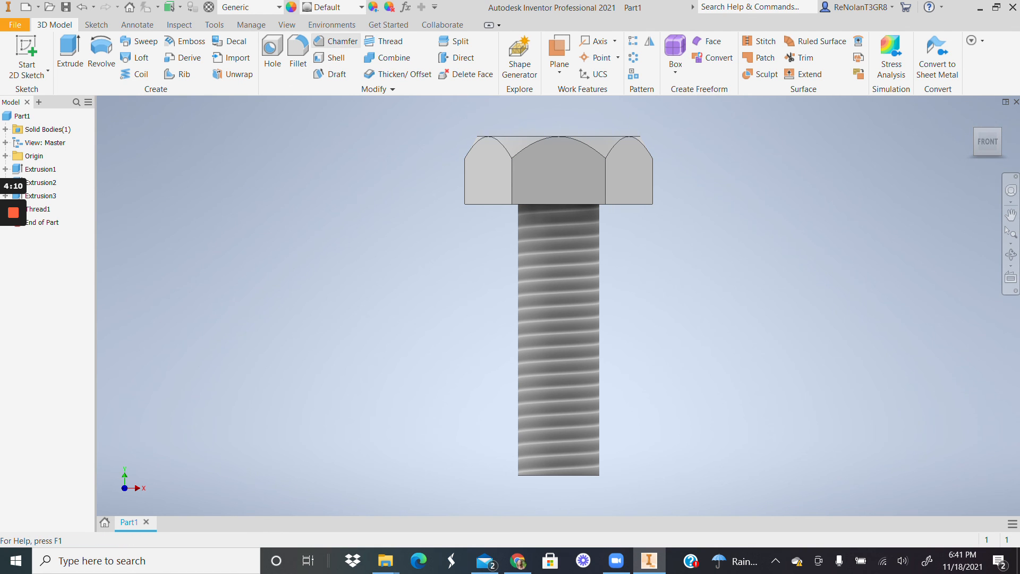
Chamfer the circular edge at the free end of the threaded shank with a distance of 0.5 mm.
click(333, 41)
click(558, 474)
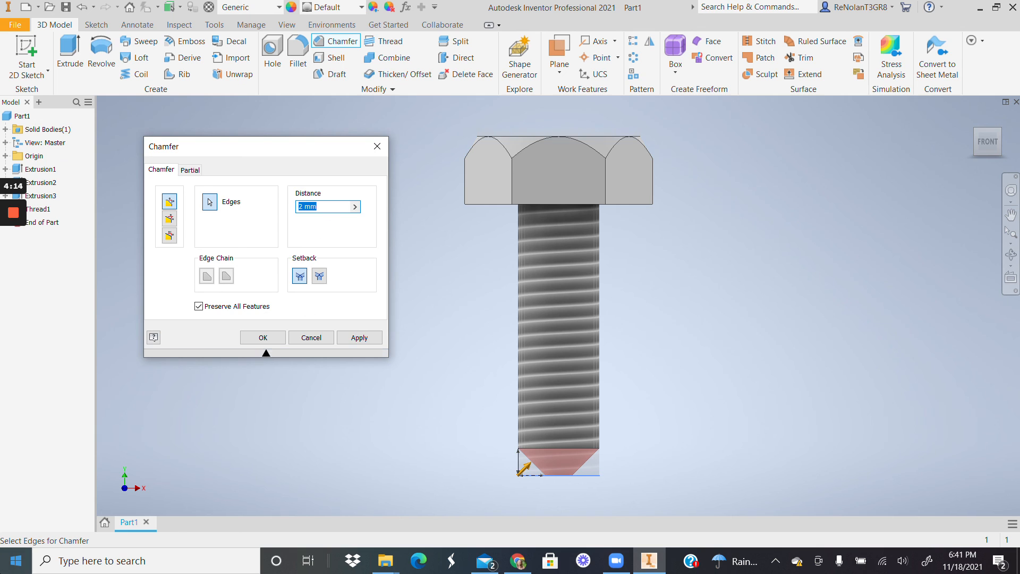
text(.5)
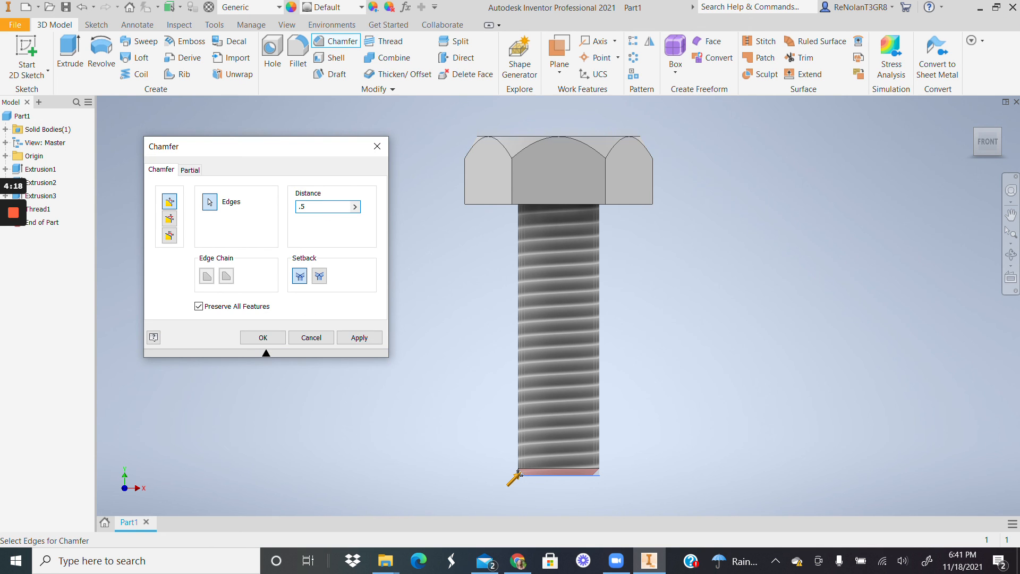
click(358, 337)
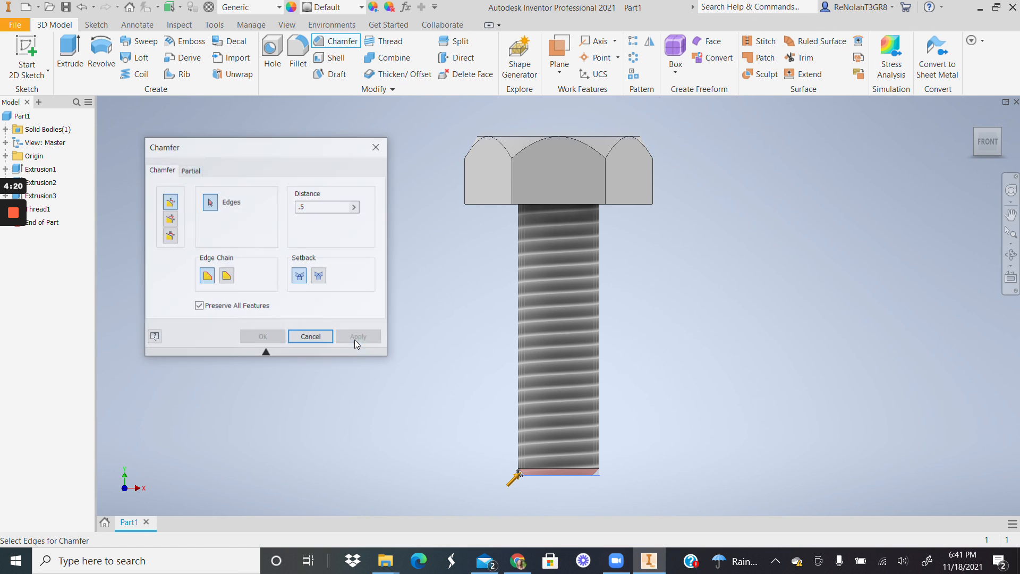
click(311, 338)
mouse_move(1001, 144)
mouse_down()
mouse_move(962, 172)
mouse_move(989, 107)
mouse_move(940, 207)
mouse_move(898, 213)
mouse_move(878, 190)
mouse_up()
mouse_move(16, 217)
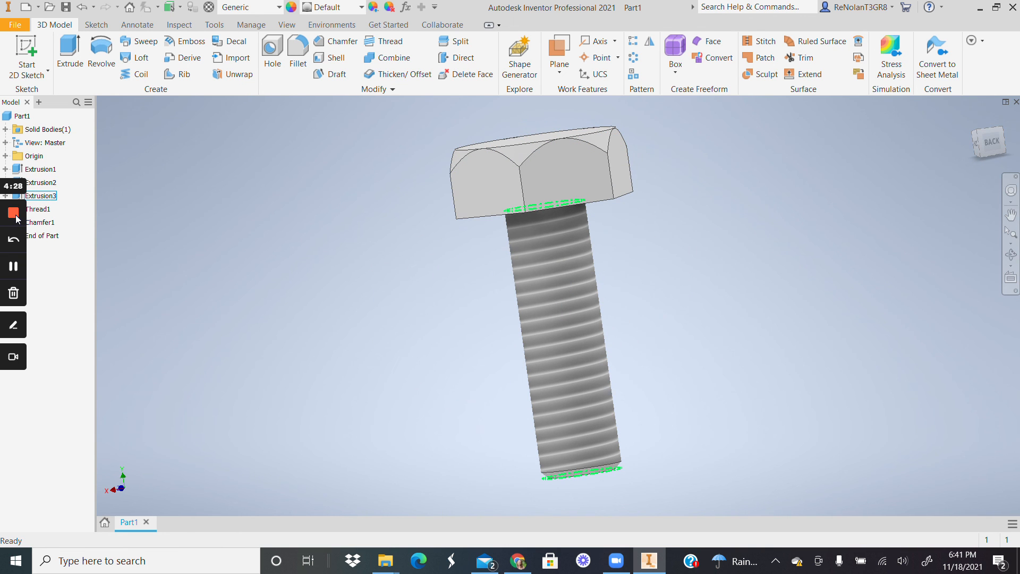